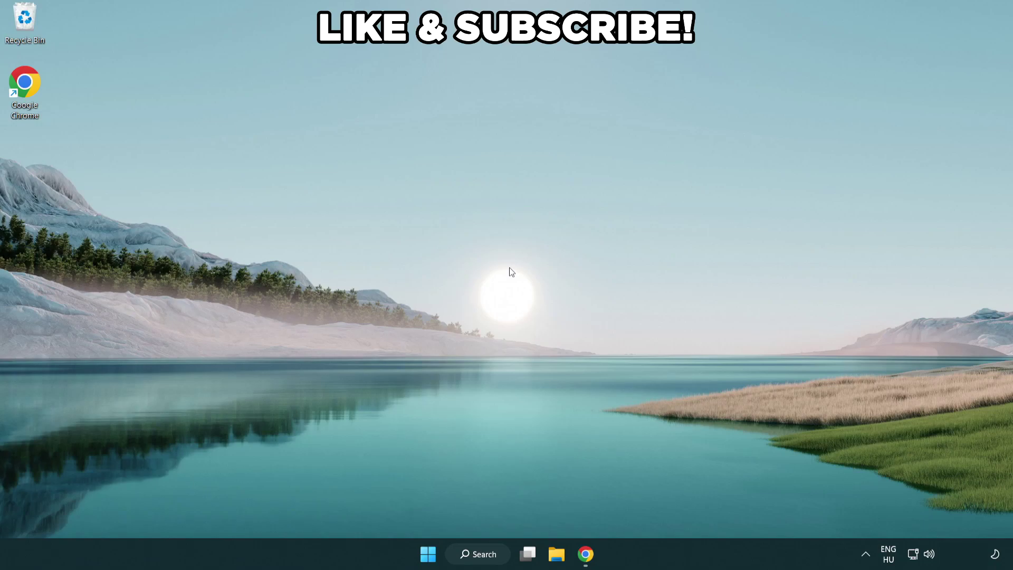
Step: Search Windows for 'edit power plan' to bring up the Edit power plan setting
{"action": "left_click", "coordinate": [492, 553]}
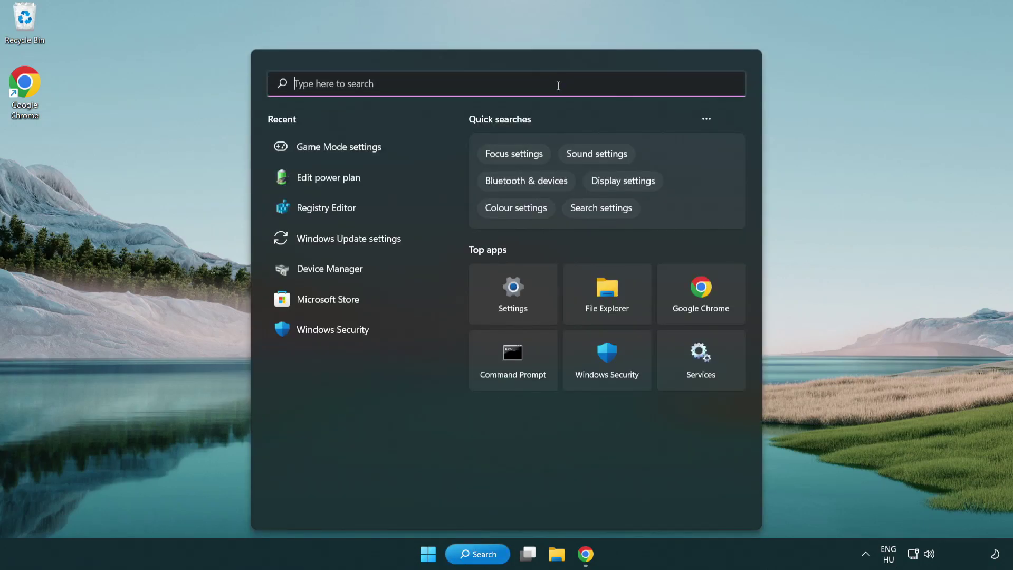
{"action": "type", "text": "edit power "}
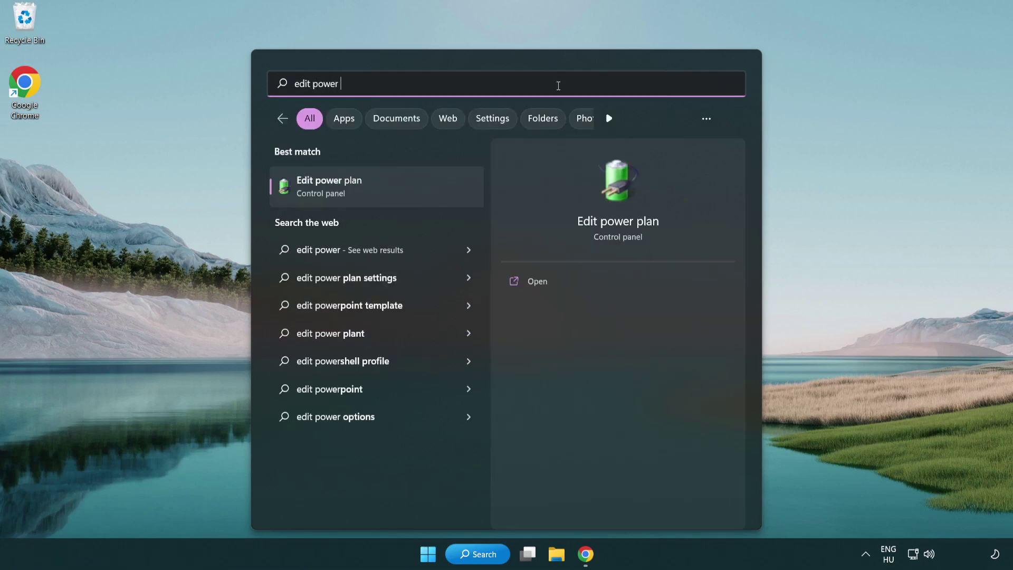
{"action": "type", "text": "plan"}
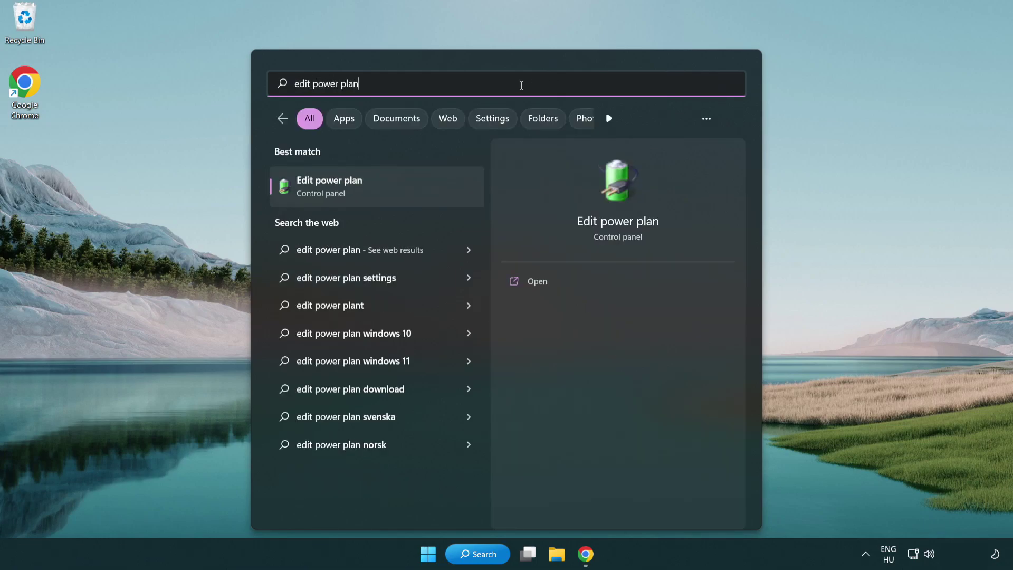
Step: Make High performance the active plan in Power Options, then close Control Panel
{"action": "left_click", "coordinate": [380, 189]}
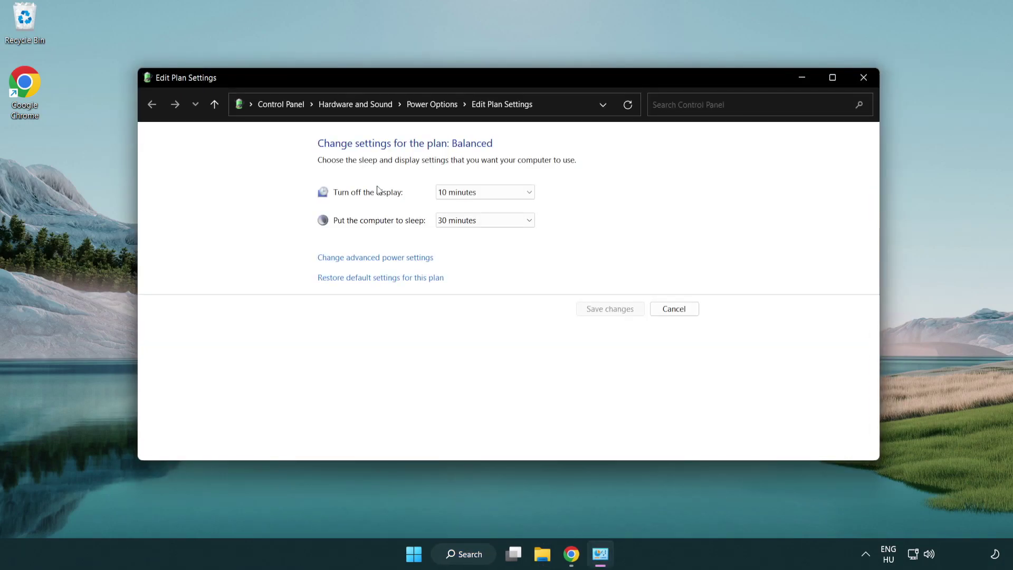
{"action": "left_click", "coordinate": [432, 105]}
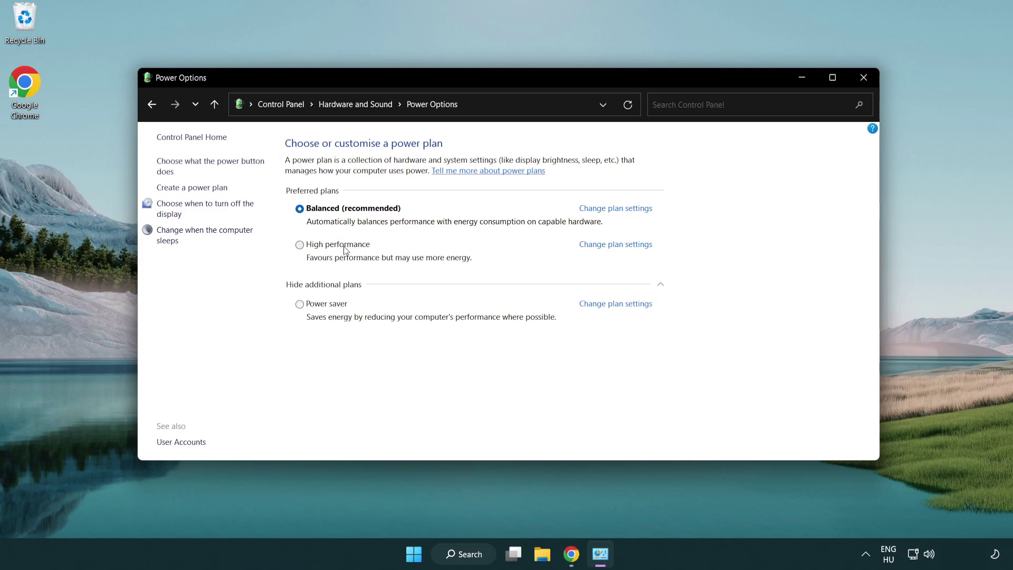
{"action": "left_click", "coordinate": [299, 245]}
{"action": "left_click", "coordinate": [863, 78]}
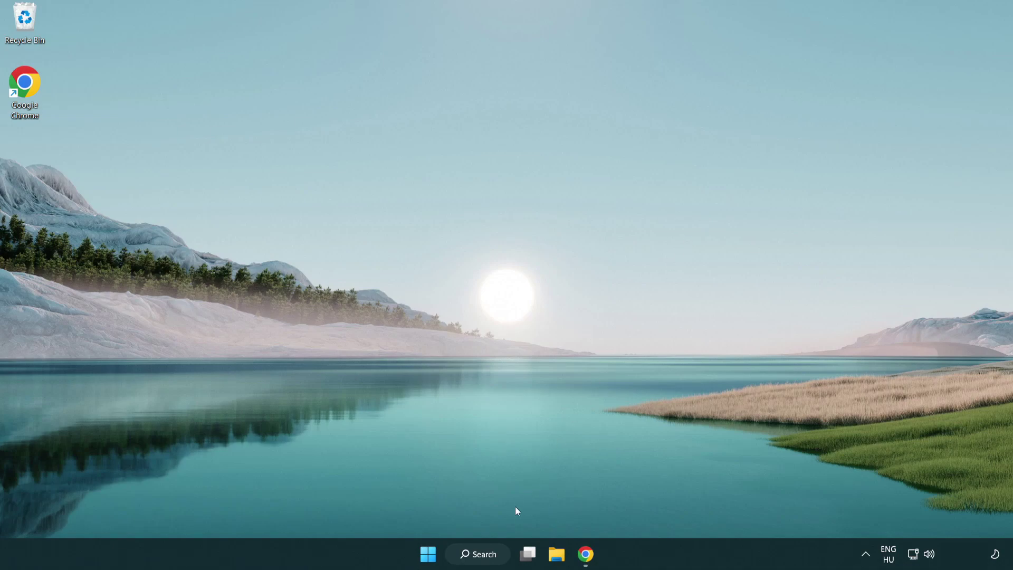
Step: Launch Device Manager from a 'device manager' search and centre its window
{"action": "left_click", "coordinate": [490, 554]}
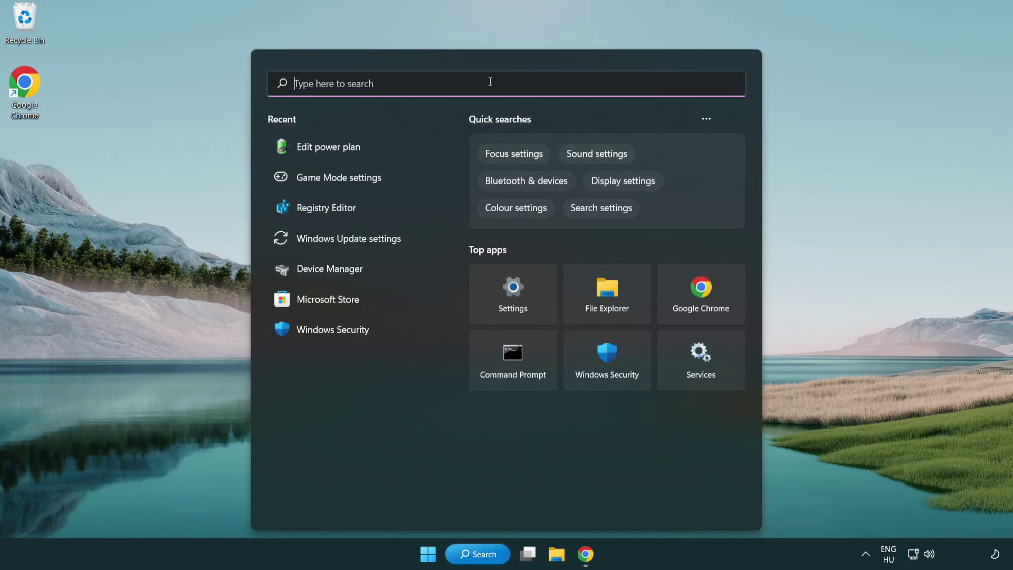
{"action": "type", "text": "device manager"}
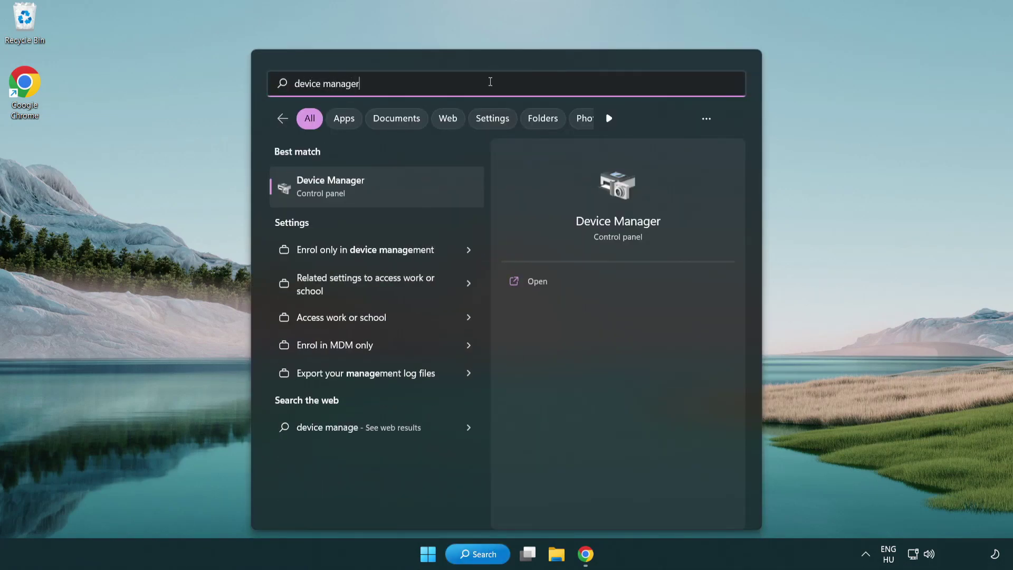
{"action": "left_click", "coordinate": [387, 189]}
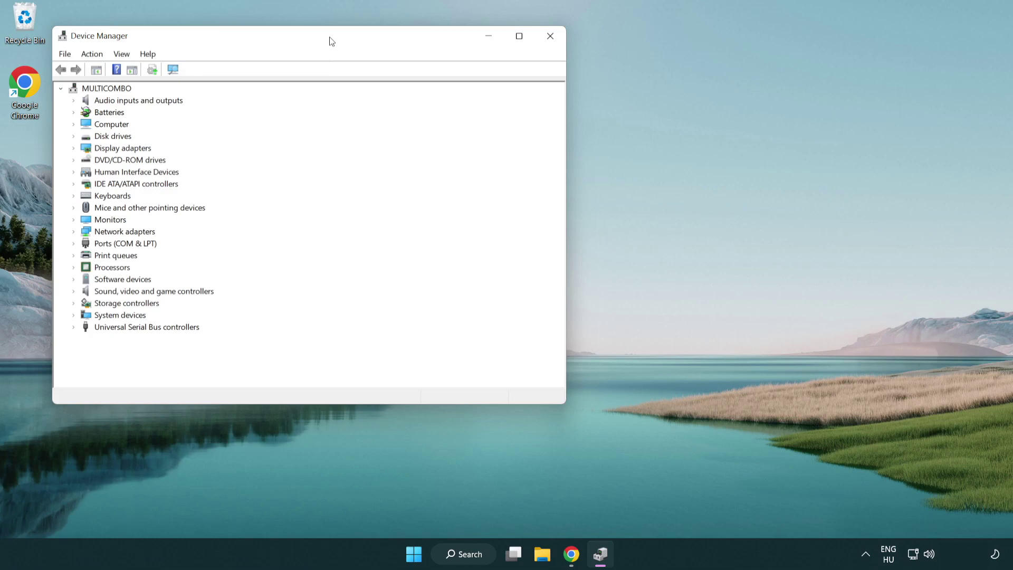
{"action": "left_click_drag", "start_coordinate": [332, 42], "coordinate": [521, 95]}
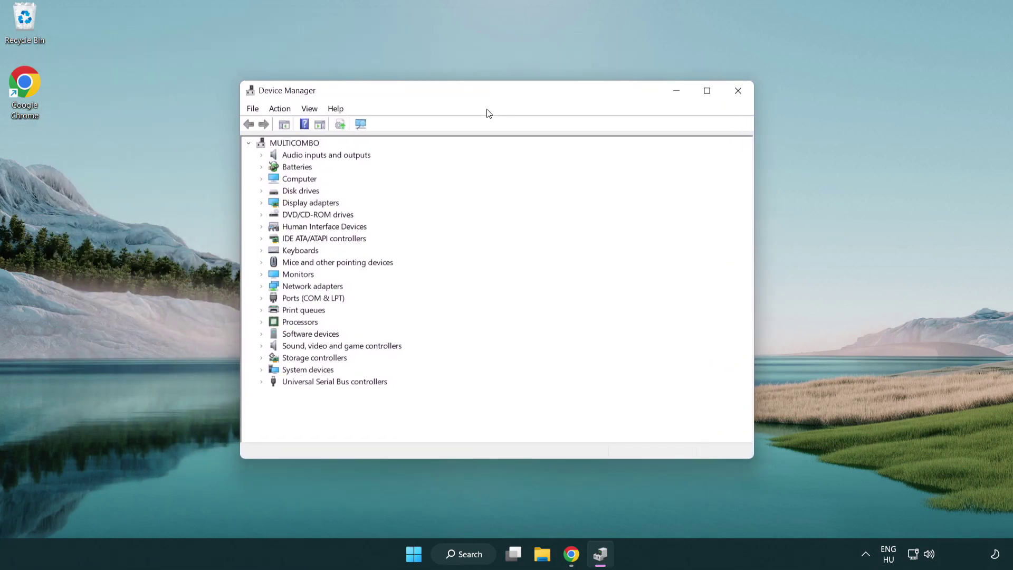
Step: Expand Display adapters and bring up the actions menu for VMware SVGA 3D
{"action": "left_click", "coordinate": [275, 203]}
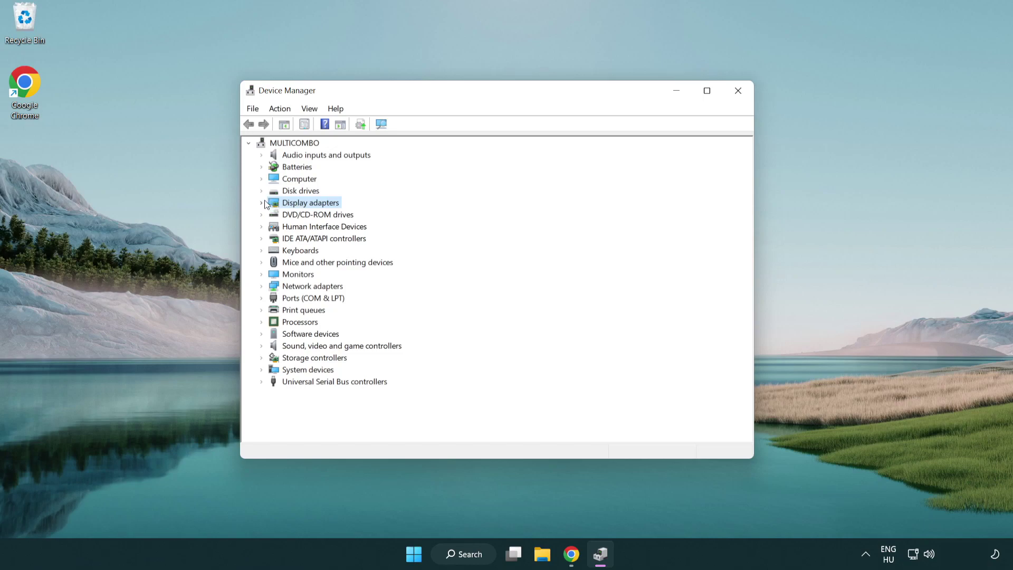
{"action": "left_click", "coordinate": [265, 204]}
{"action": "left_click", "coordinate": [291, 215]}
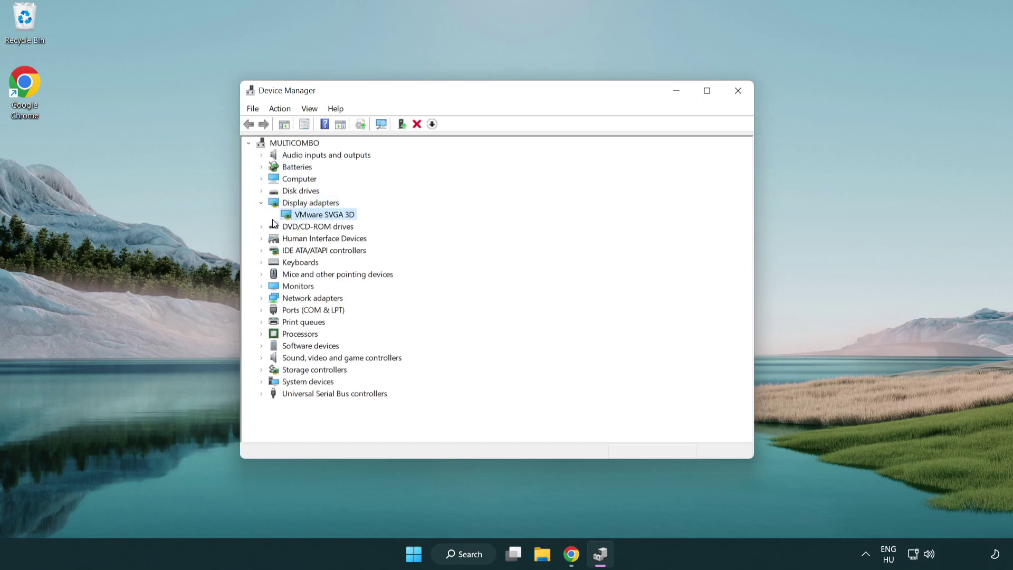
{"action": "right_click", "coordinate": [319, 218]}
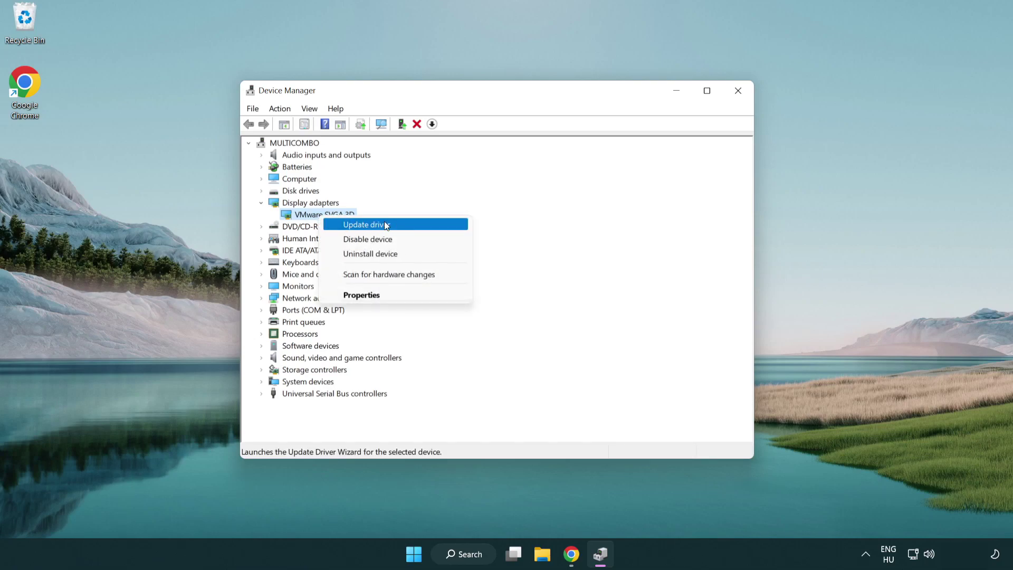
Step: Auto-search for a VMware SVGA 3D driver update, which finds the best one installed, then close Device Manager
{"action": "left_click", "coordinate": [405, 225]}
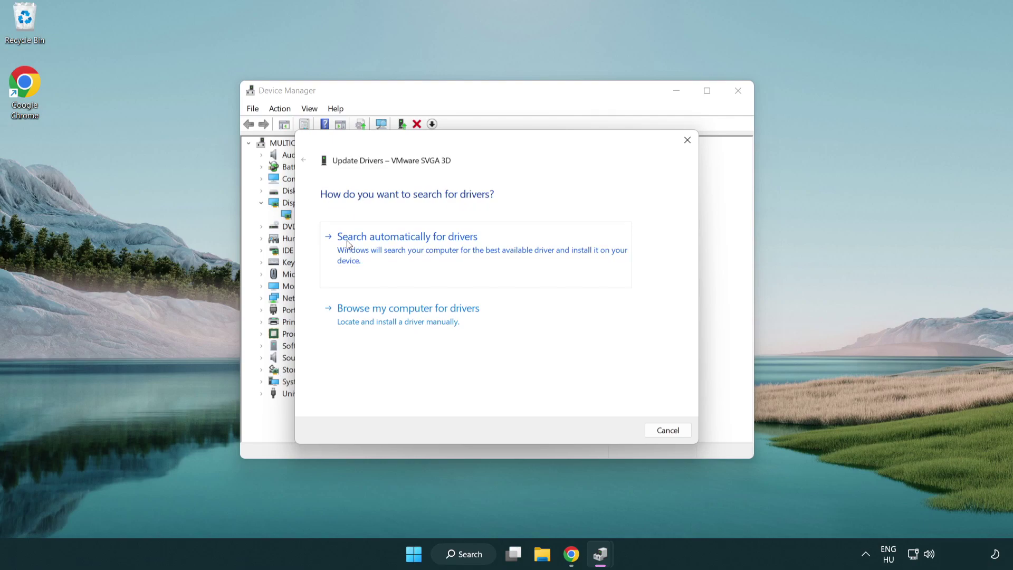
{"action": "left_click", "coordinate": [416, 248]}
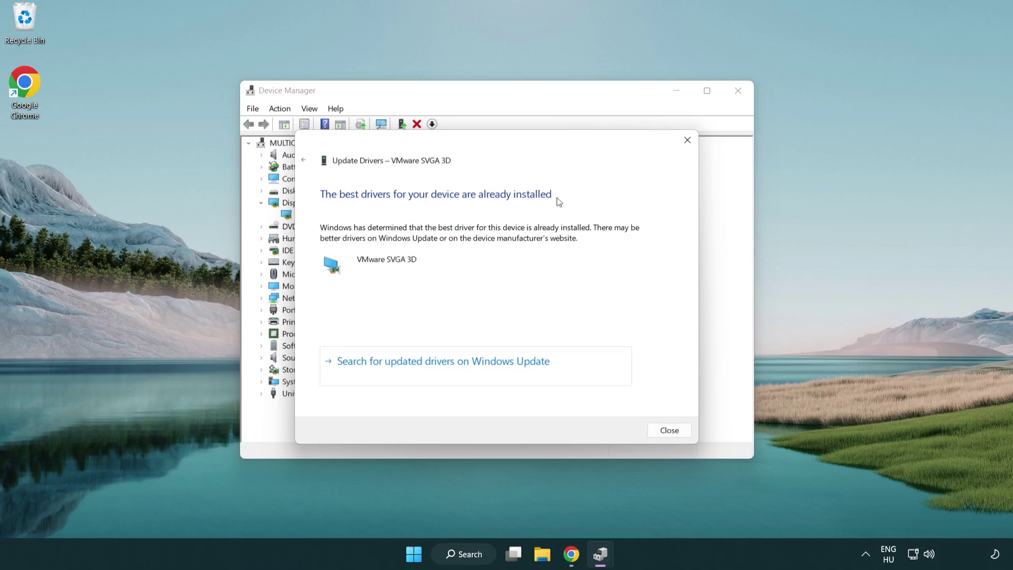
{"action": "left_click", "coordinate": [666, 431]}
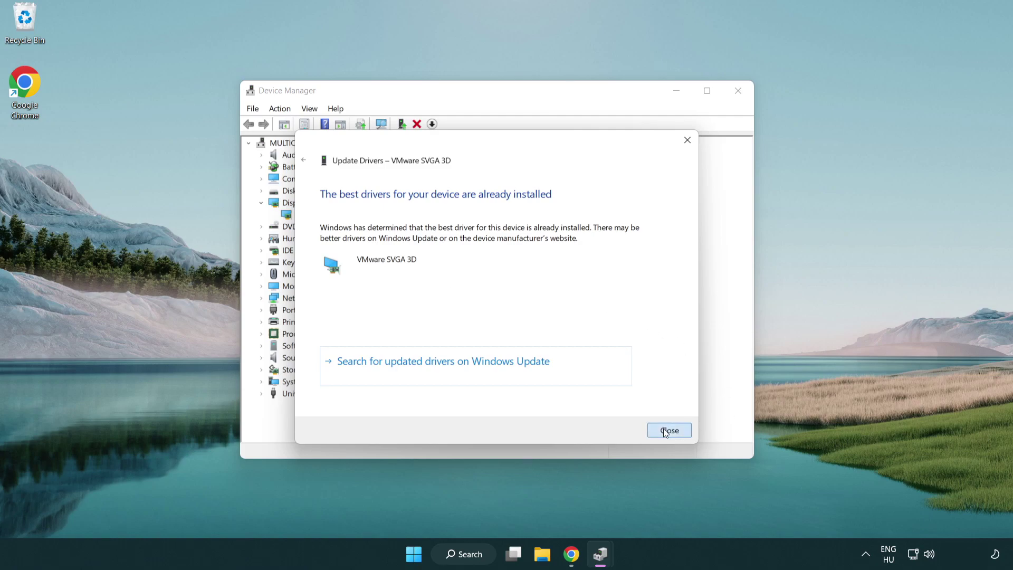
{"action": "left_click", "coordinate": [737, 92]}
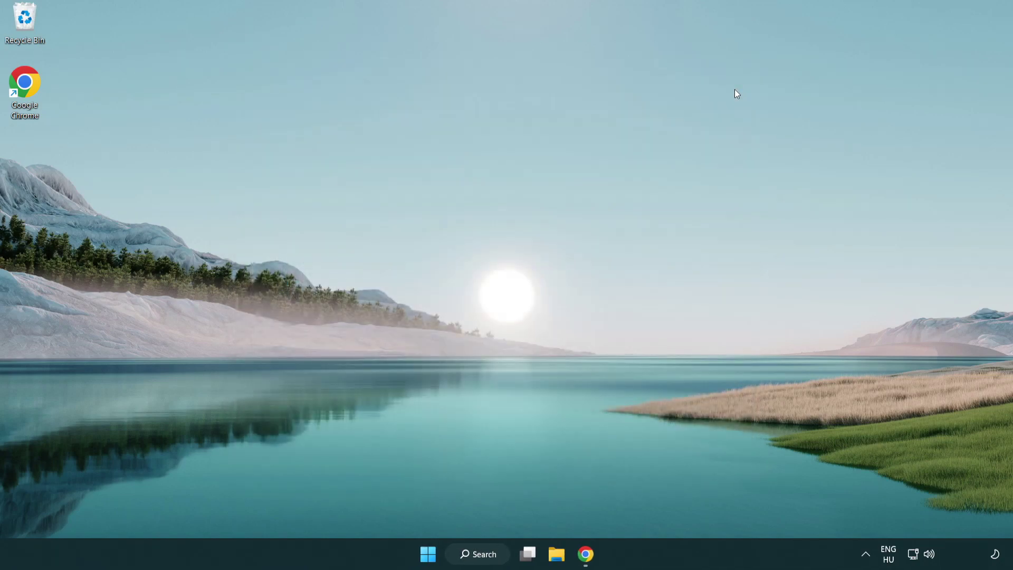
Step: Open the Gaming > Game Mode settings page from a 'game mode' search
{"action": "left_click", "coordinate": [485, 560]}
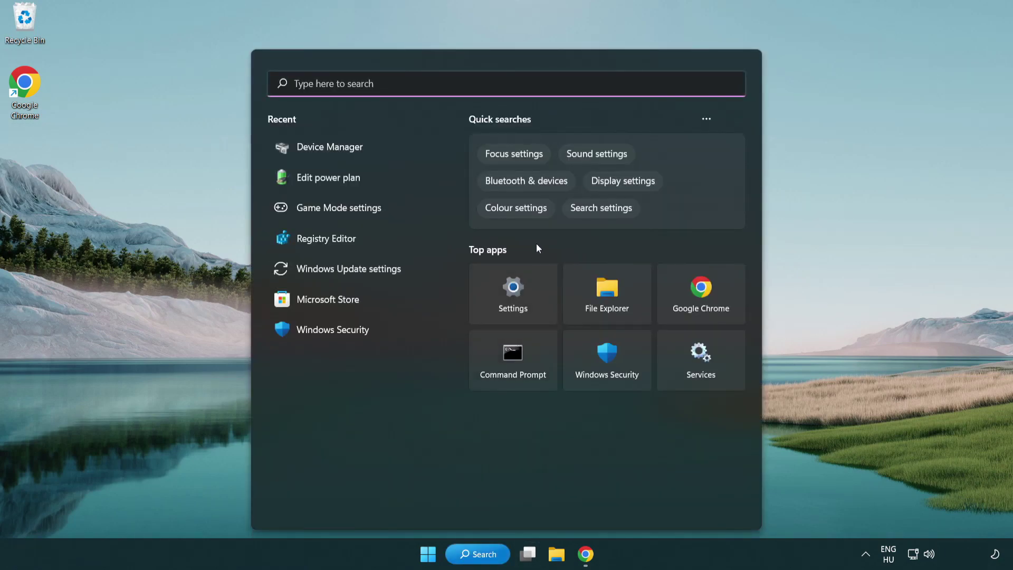
{"action": "type", "text": "game mo"}
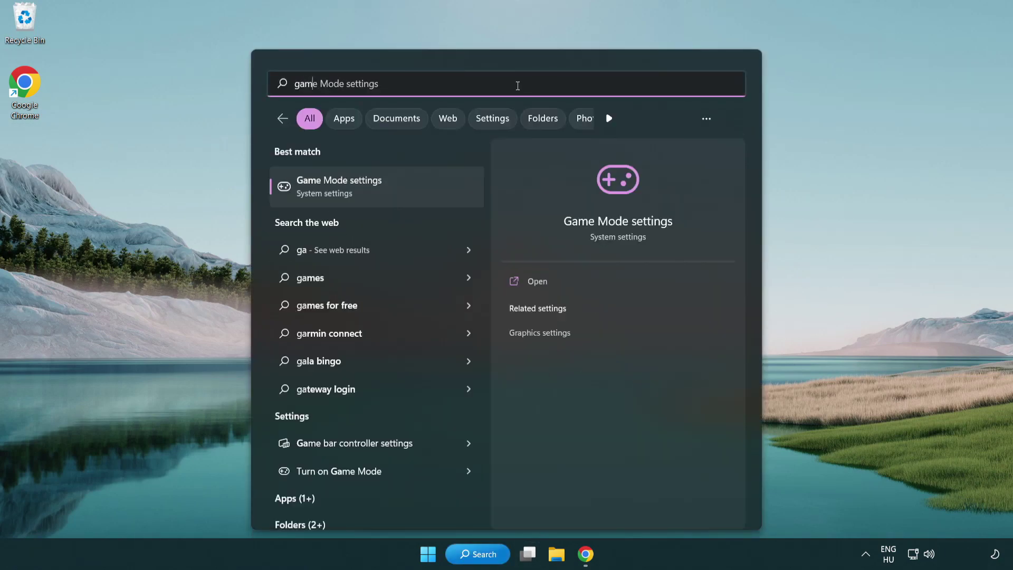
{"action": "type", "text": "de"}
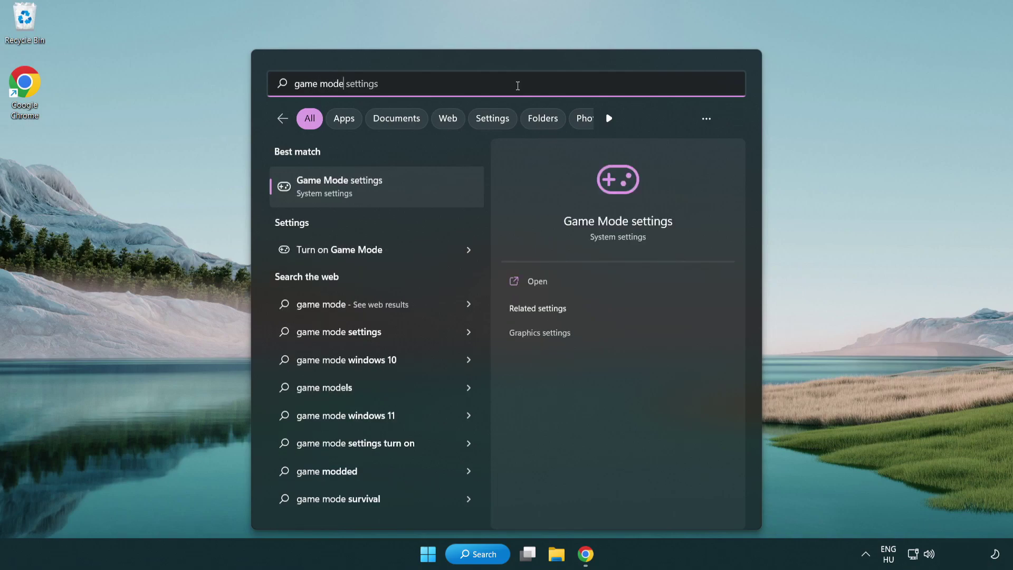
{"action": "left_click", "coordinate": [380, 190]}
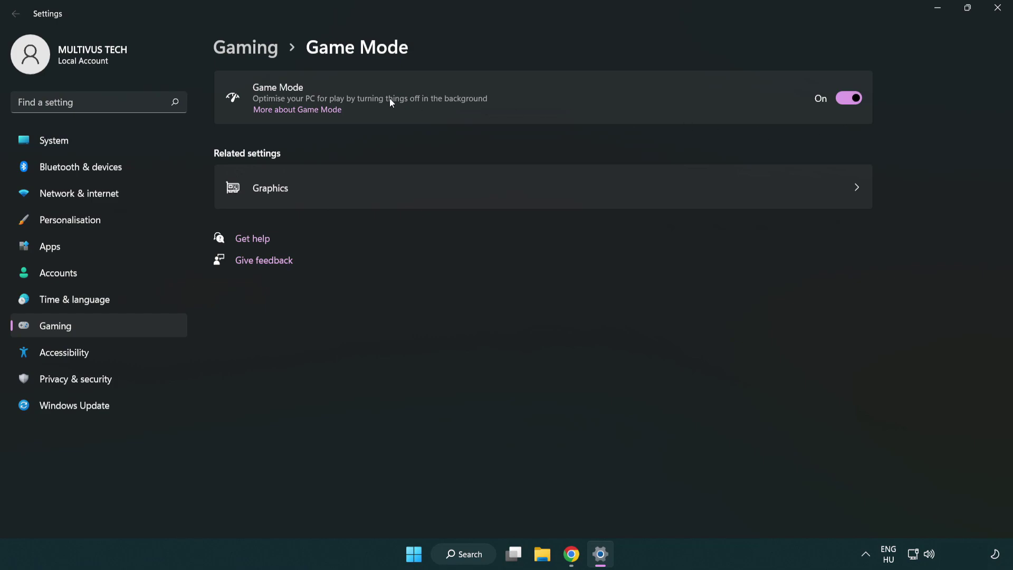
Step: Check that Xbox Game Bar's open-with-controller option is Off, then close Settings
{"action": "left_click", "coordinate": [263, 55]}
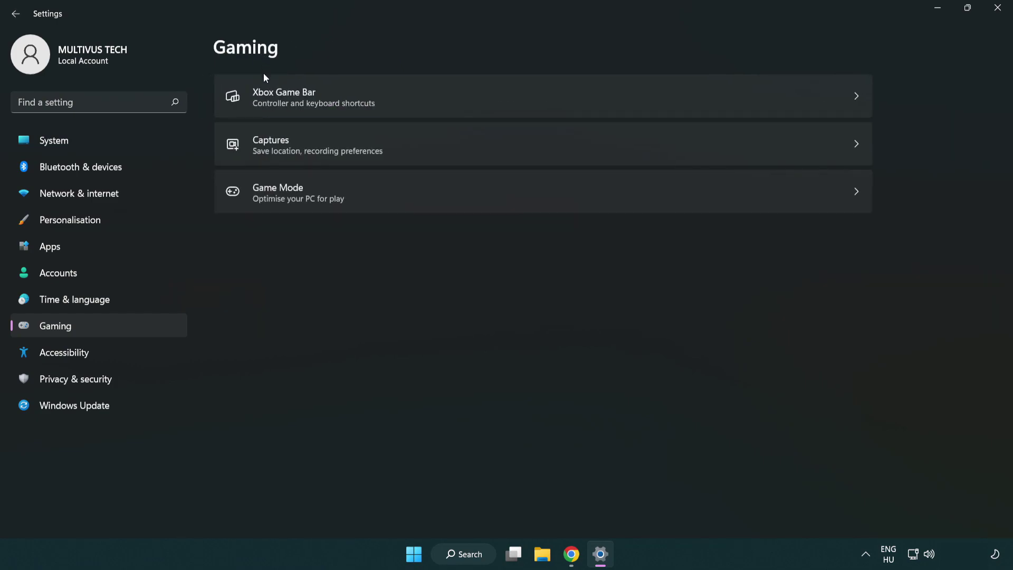
{"action": "left_click", "coordinate": [449, 98]}
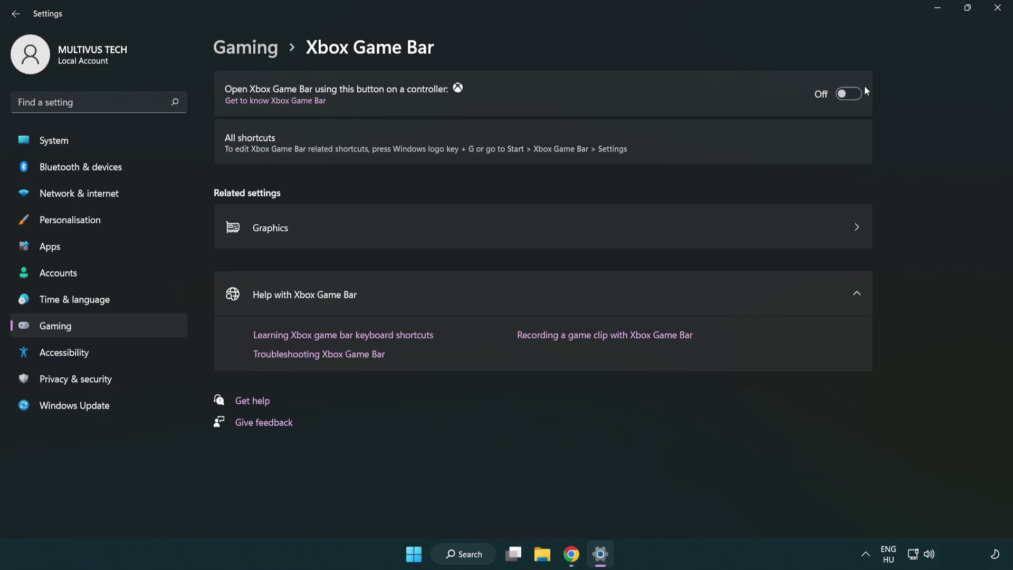
{"action": "left_click", "coordinate": [998, 14]}
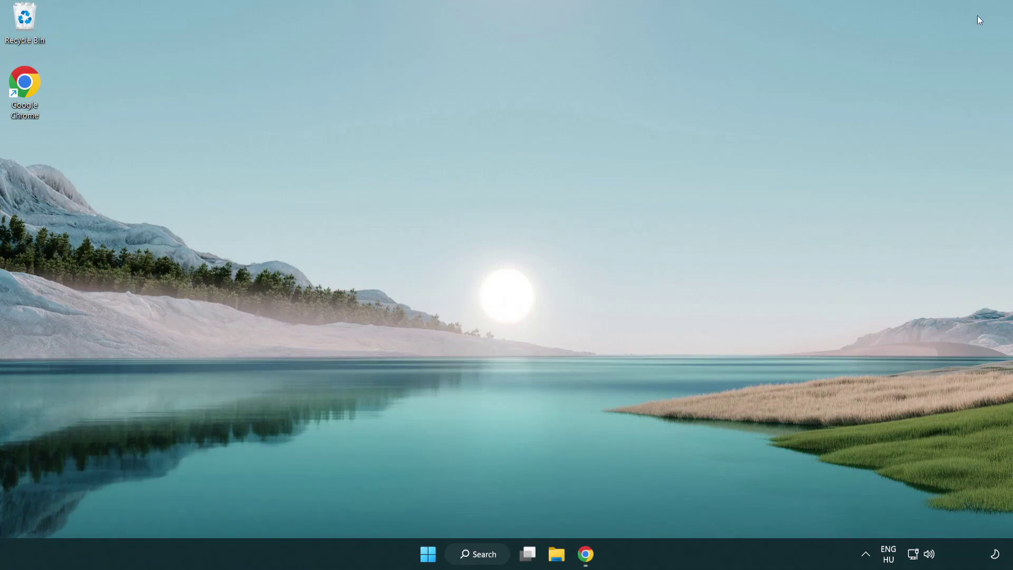
Step: Open Task Manager from the Start button menu and end the Google Chrome (8) processes
{"action": "right_click", "coordinate": [429, 555]}
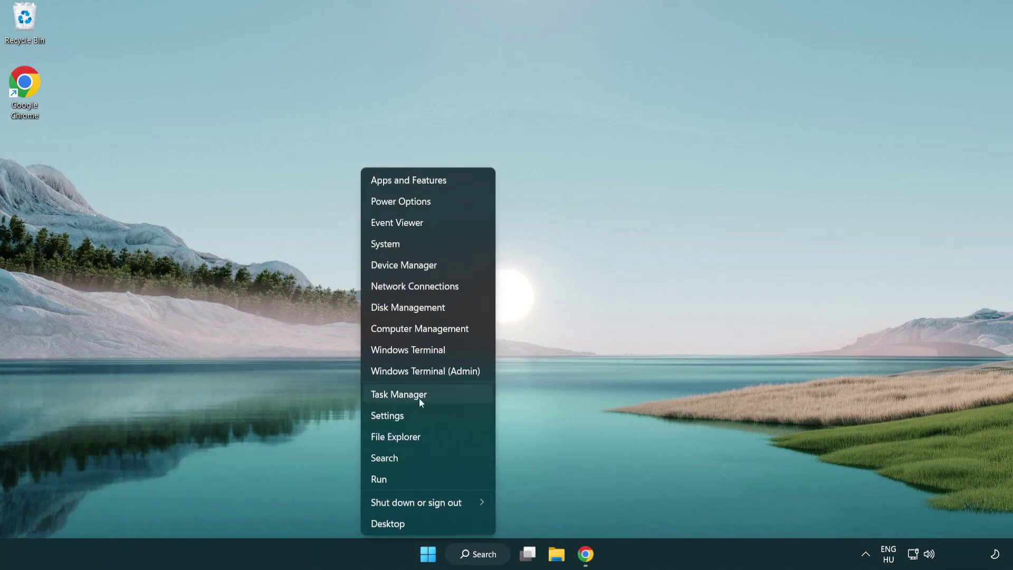
{"action": "left_click", "coordinate": [445, 394]}
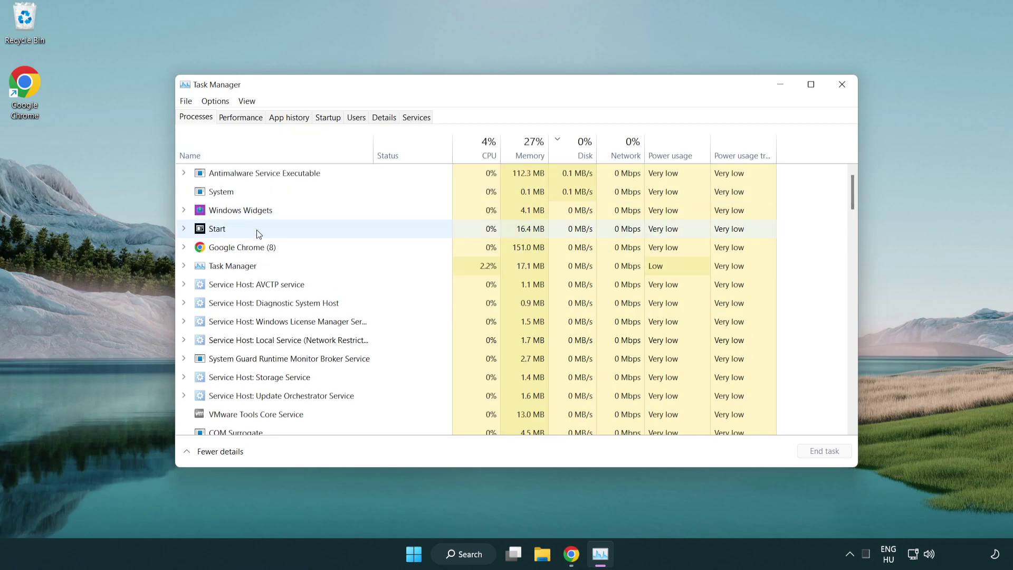
{"action": "left_click", "coordinate": [260, 249]}
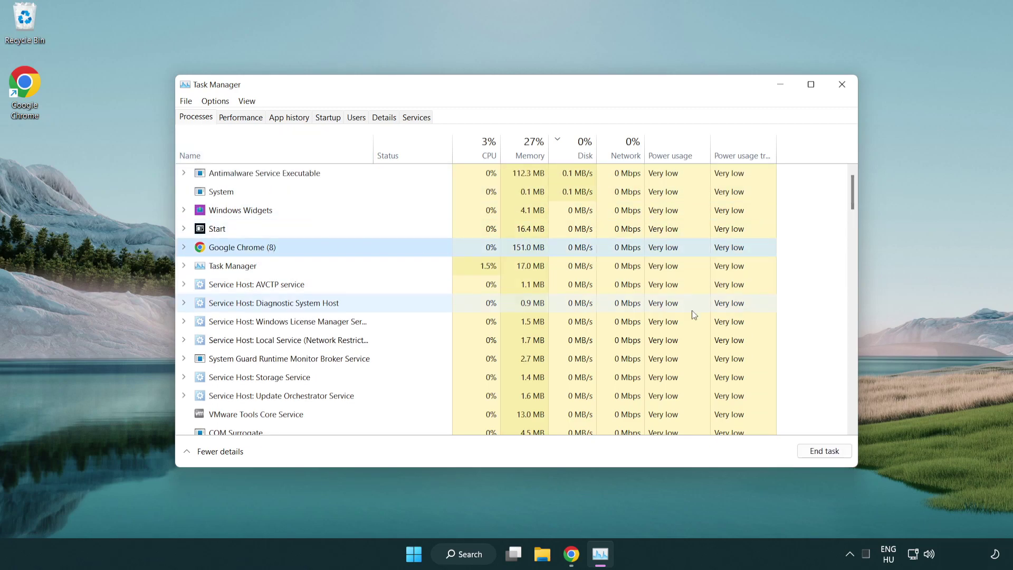
{"action": "left_click", "coordinate": [831, 454]}
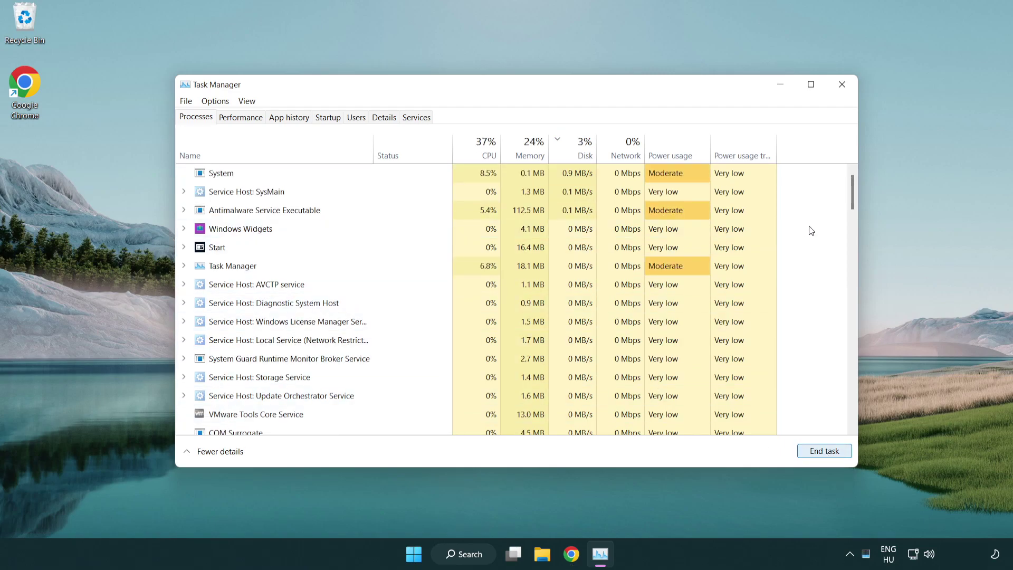
{"action": "left_click_drag", "start_coordinate": [856, 208], "coordinate": [847, 181]}
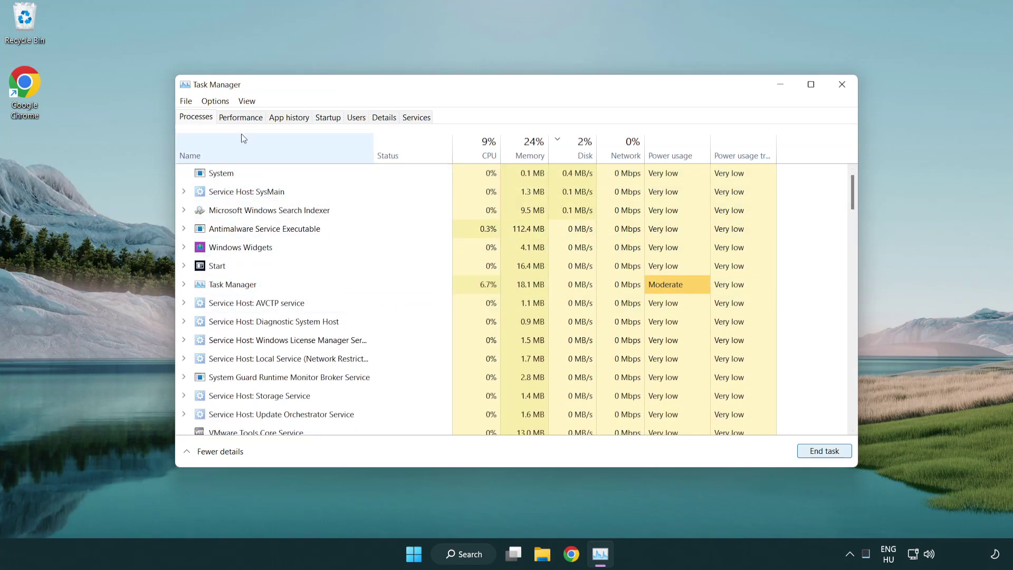
Step: Disable Cortana, Phone Link and Terminal on the Task Manager Startup tab
{"action": "left_click", "coordinate": [336, 122]}
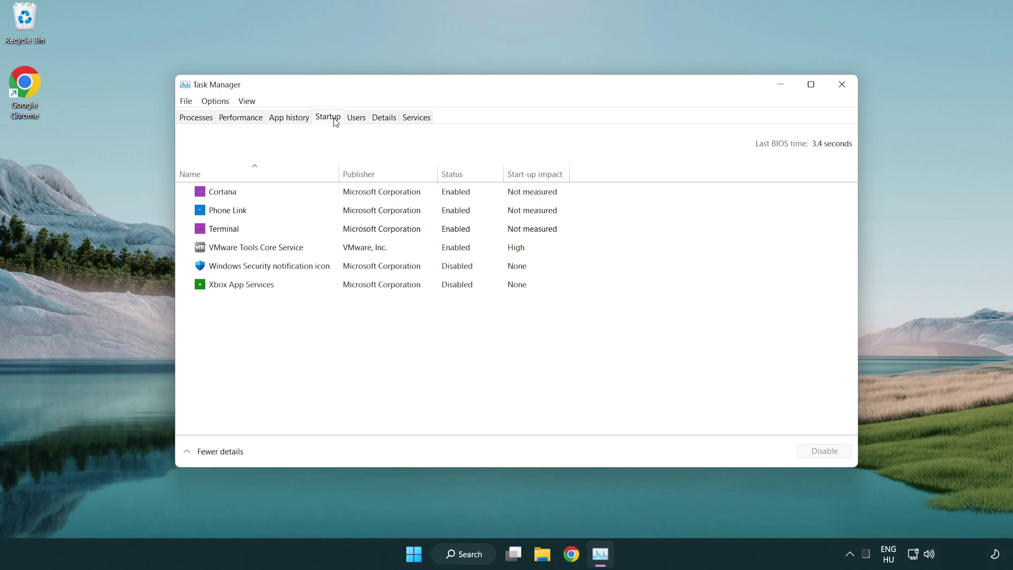
{"action": "left_click", "coordinate": [362, 194]}
{"action": "left_click", "coordinate": [827, 451]}
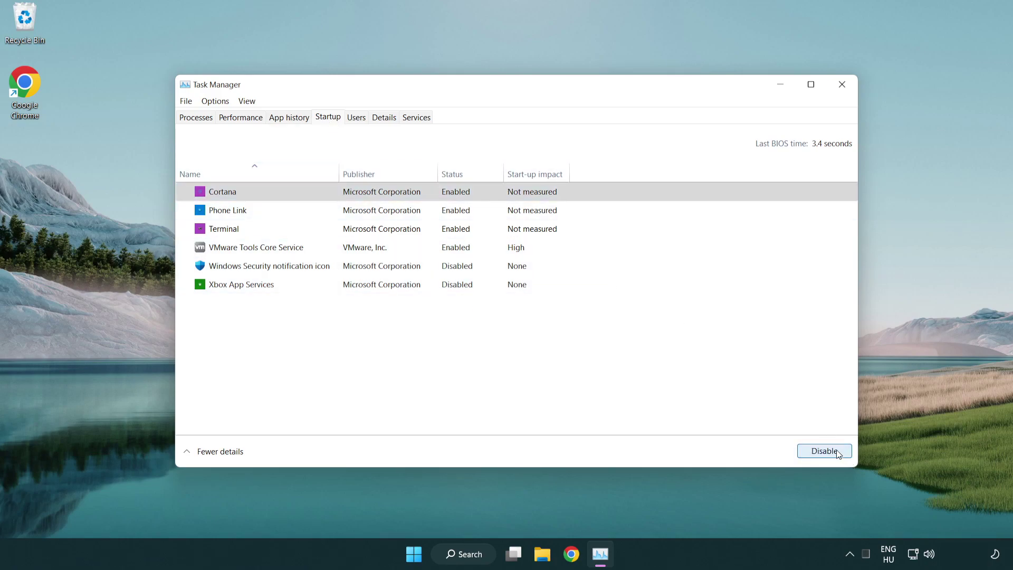
{"action": "left_click", "coordinate": [402, 211]}
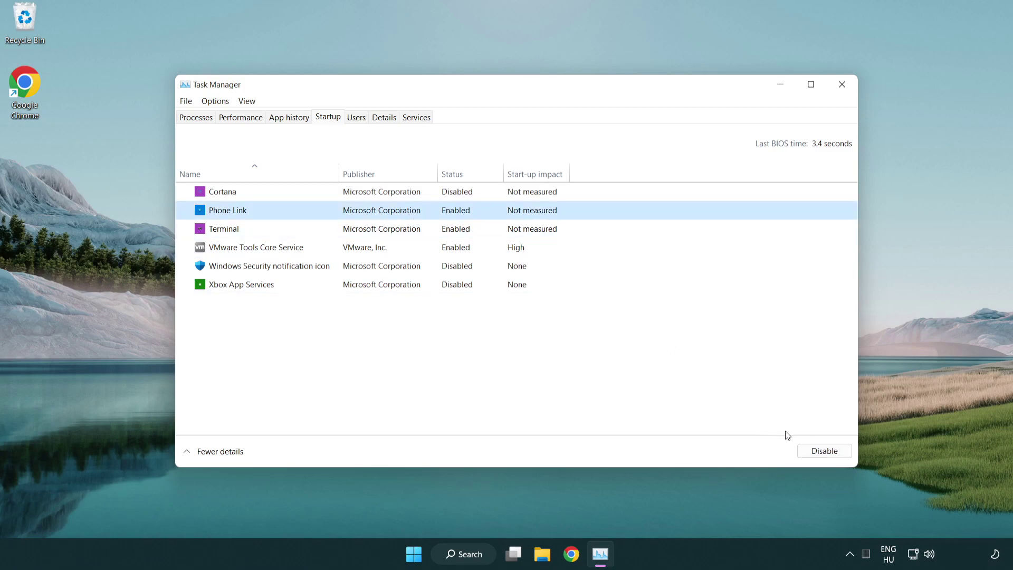
{"action": "left_click", "coordinate": [823, 452]}
{"action": "left_click", "coordinate": [346, 235]}
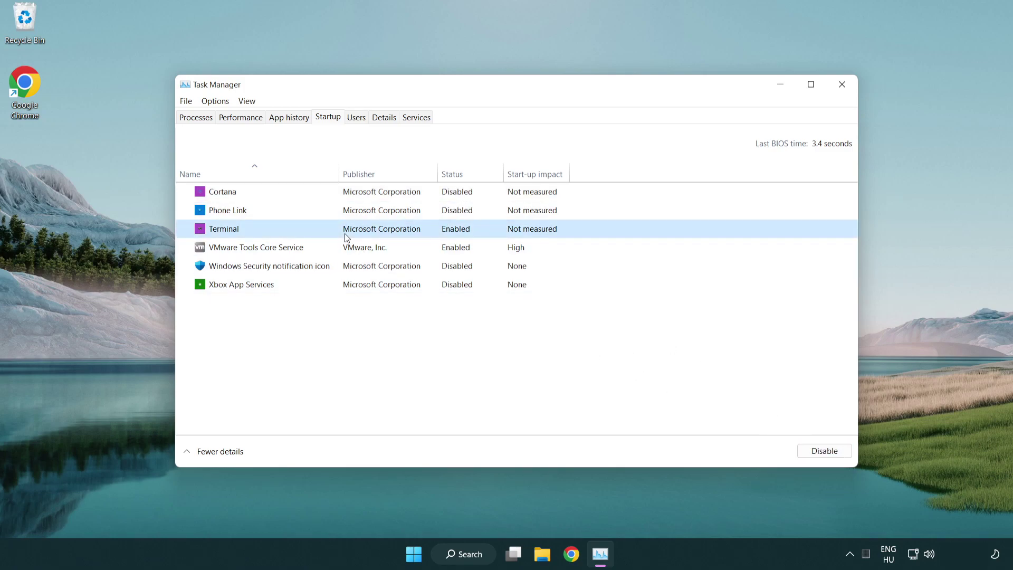
{"action": "left_click", "coordinate": [844, 455]}
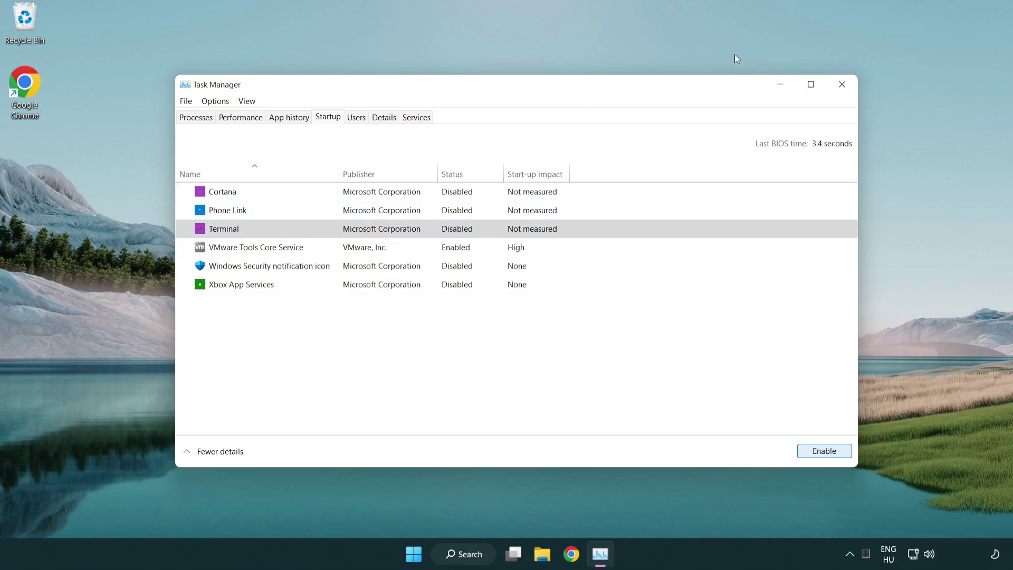
Step: Close Task Manager, check Windows Update until it reports up to date, then close Settings
{"action": "left_click", "coordinate": [846, 88]}
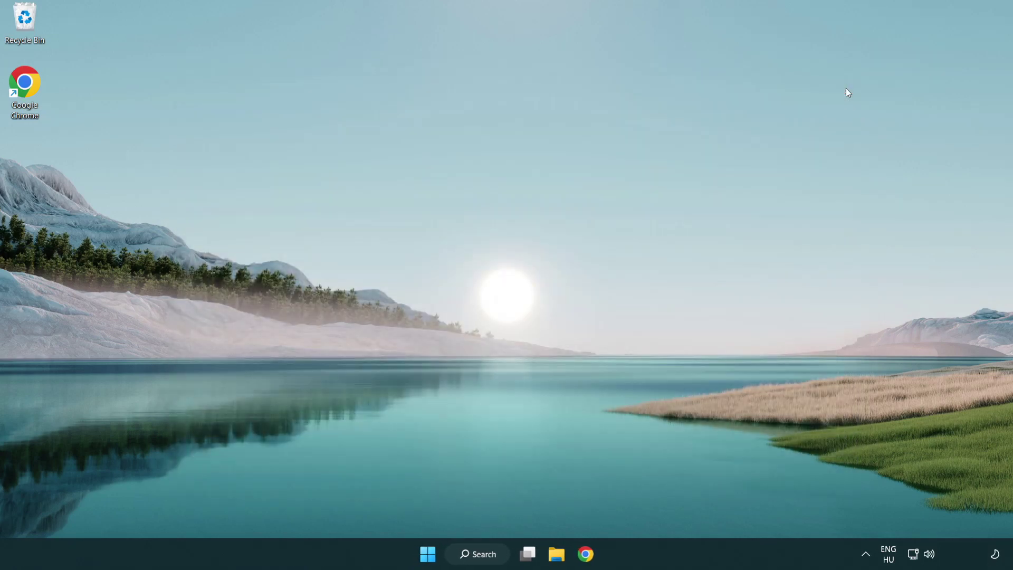
{"action": "left_click", "coordinate": [480, 555]}
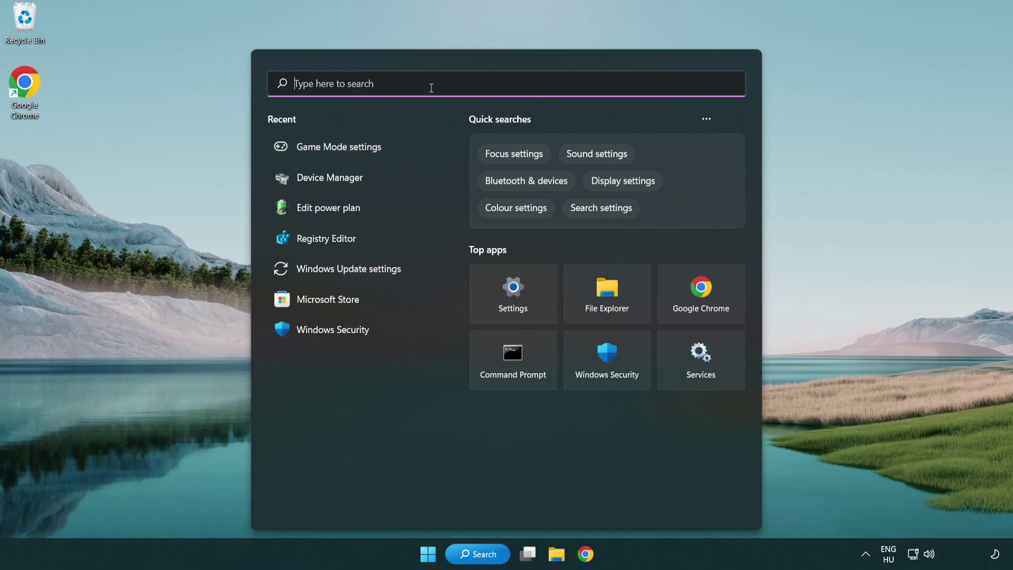
{"action": "type", "text": "update"}
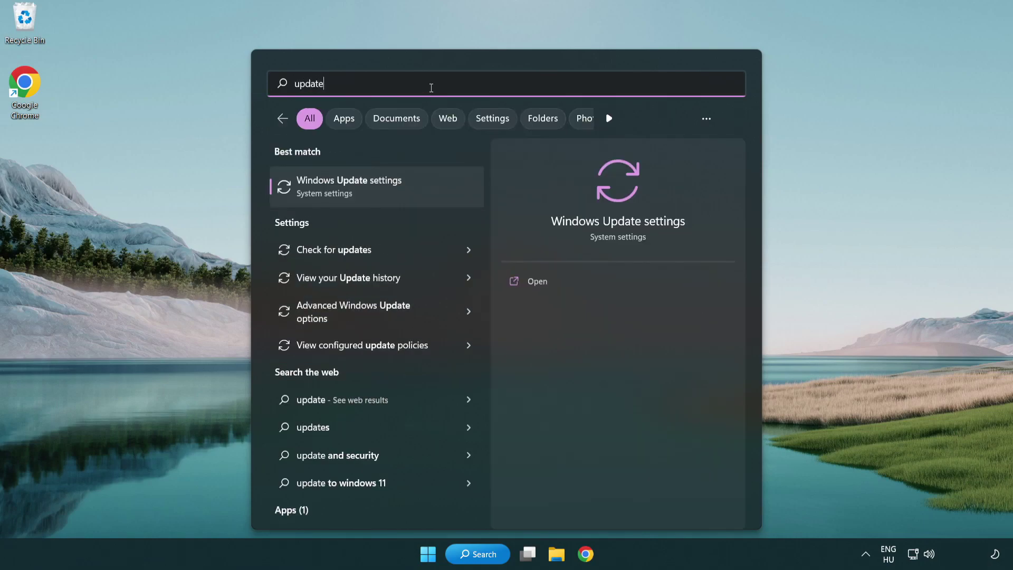
{"action": "left_click", "coordinate": [392, 191]}
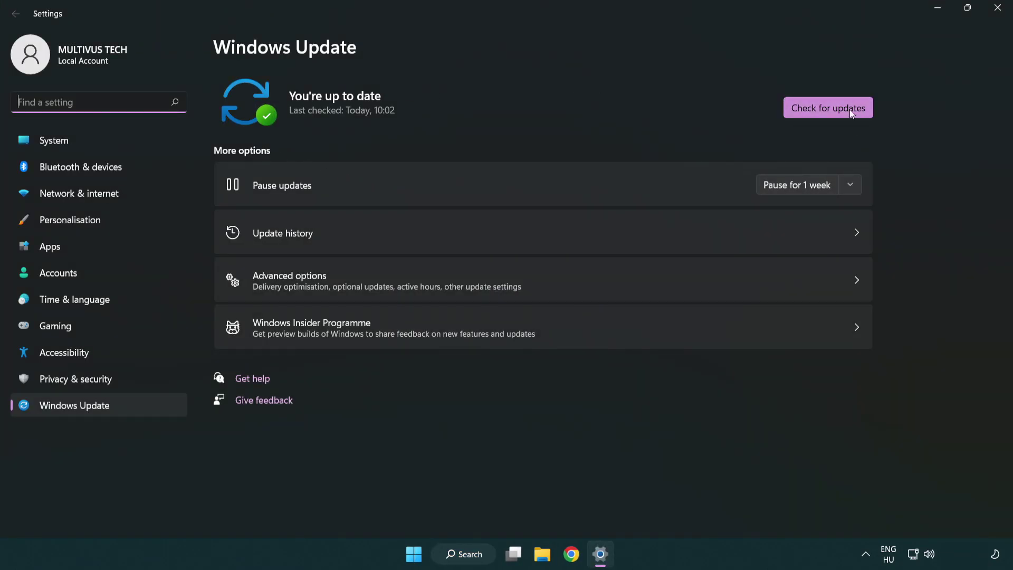
{"action": "left_click", "coordinate": [834, 108]}
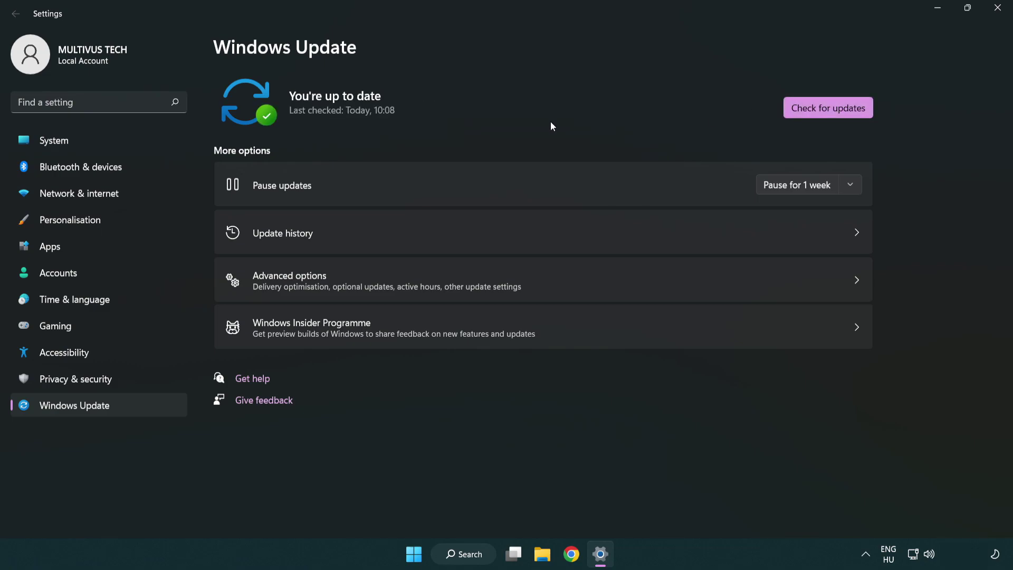
{"action": "left_click", "coordinate": [999, 10]}
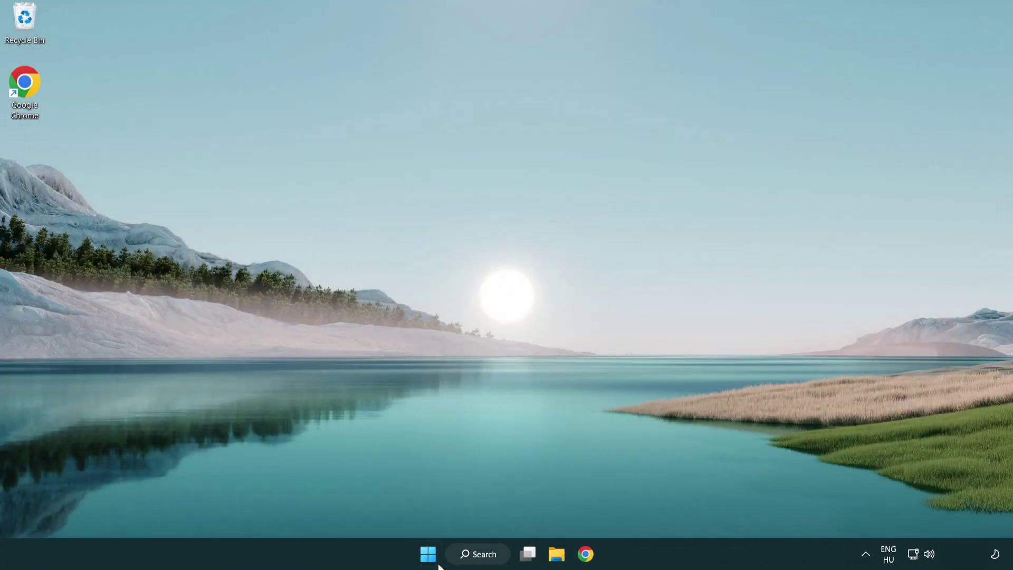
Step: Launch regedit and go to HKEY_CURRENT_USER\System\GameConfigStore to view its GameDVR values
{"action": "left_click", "coordinate": [478, 555]}
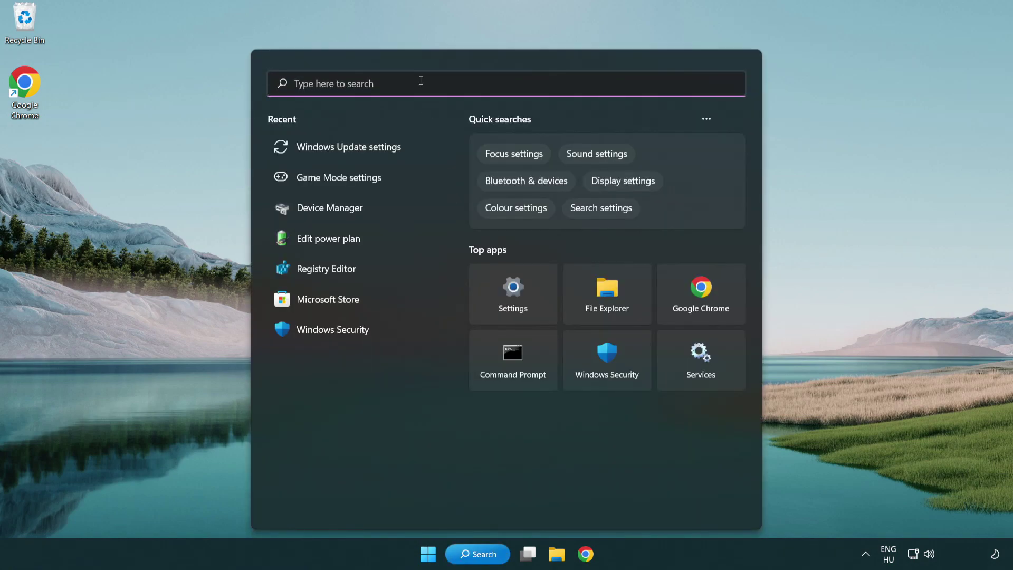
{"action": "type", "text": "regedit"}
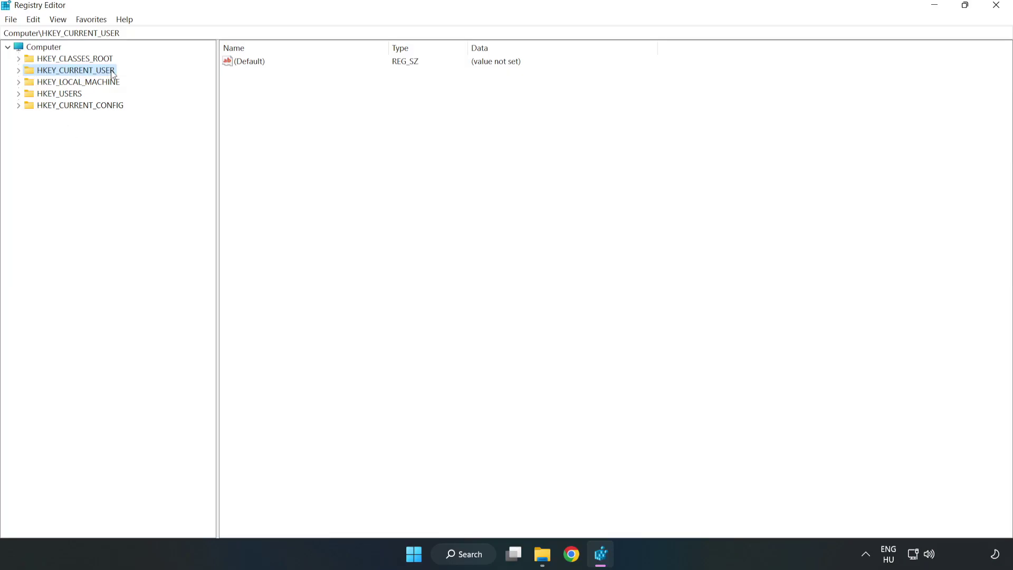
{"action": "left_click", "coordinate": [19, 71]}
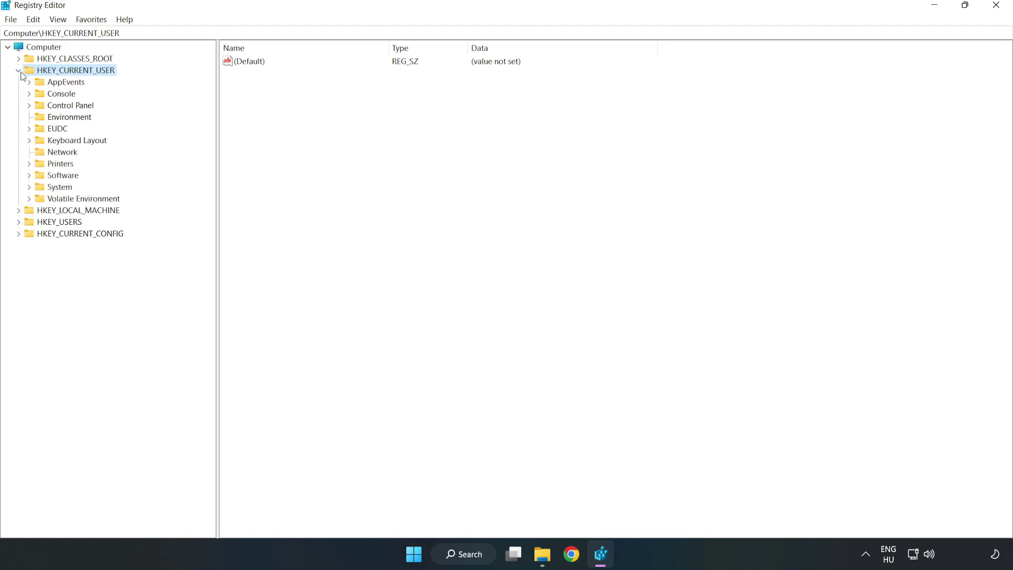
{"action": "left_click", "coordinate": [29, 188]}
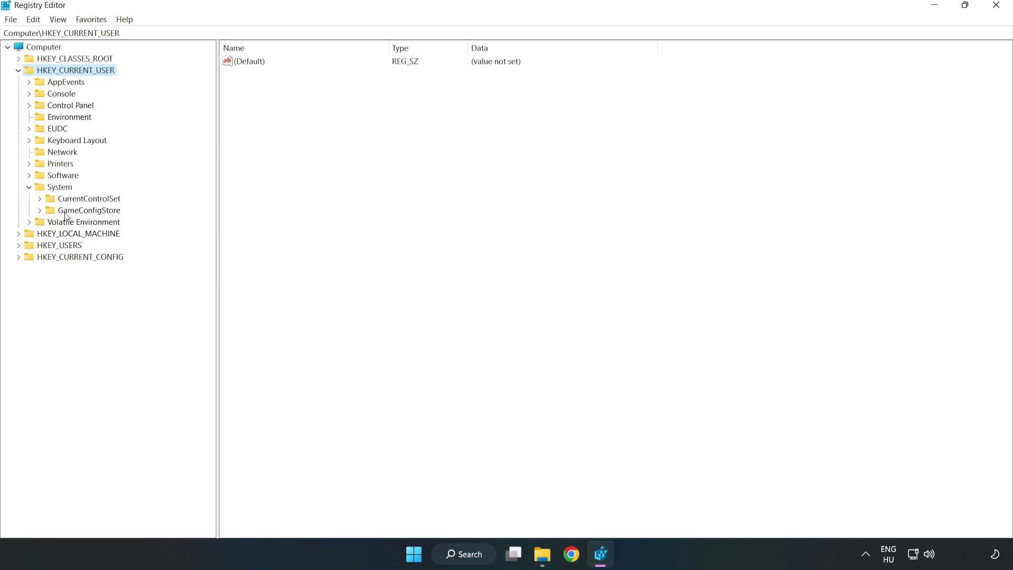
{"action": "left_click", "coordinate": [85, 213]}
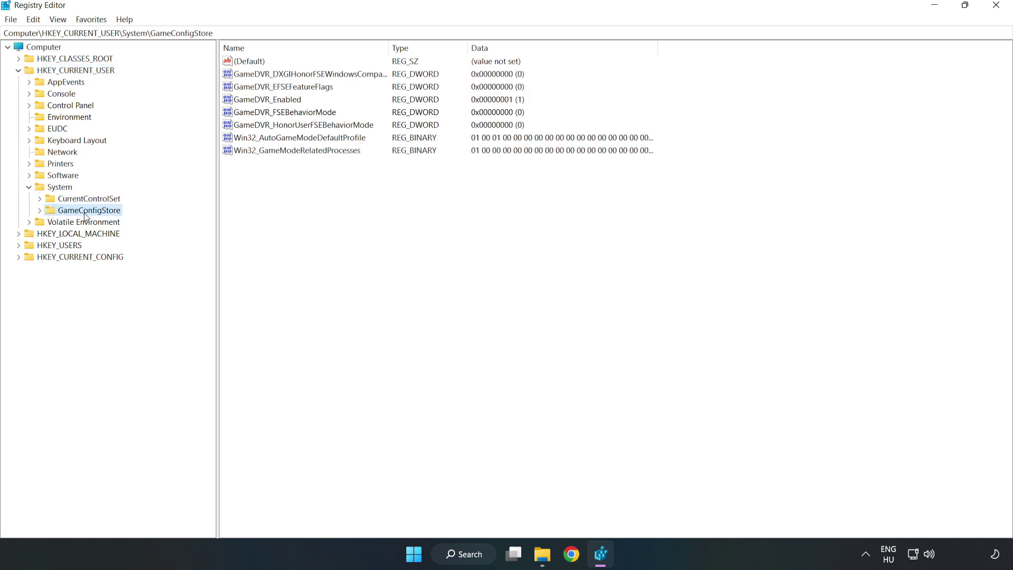
Step: Change the GameDVR_Enabled value data from 1 to 0 and save it
{"action": "left_click", "coordinate": [246, 103]}
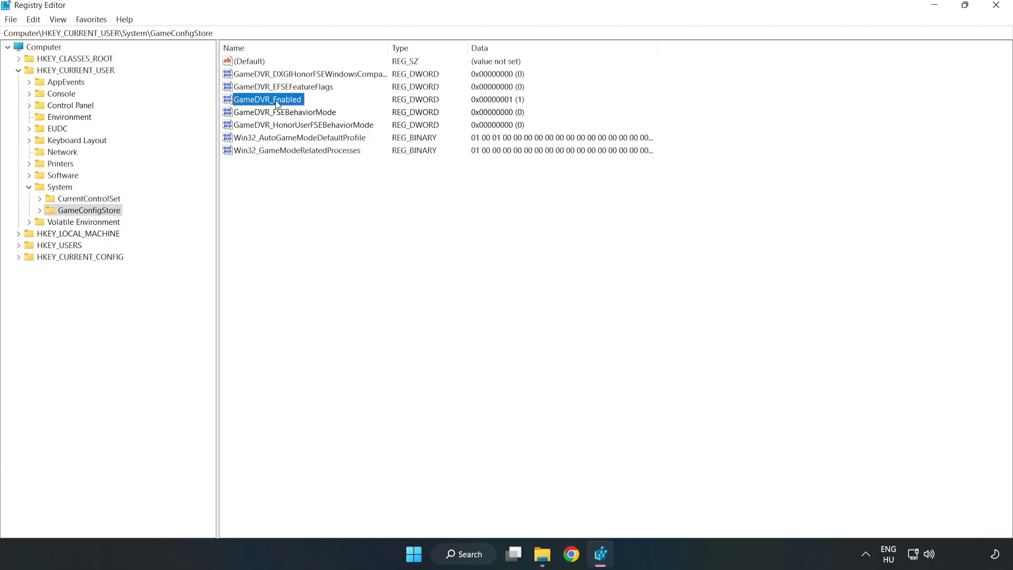
{"action": "right_click", "coordinate": [277, 105]}
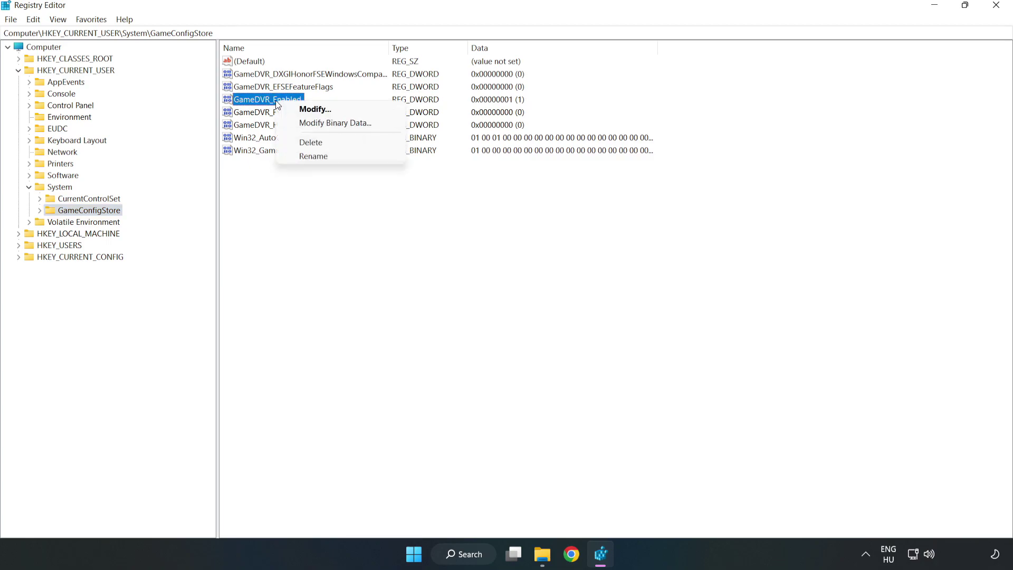
{"action": "left_click", "coordinate": [323, 111]}
{"action": "left_click_drag", "start_coordinate": [259, 99], "coordinate": [568, 217]}
{"action": "left_click", "coordinate": [423, 276]}
{"action": "double_click", "coordinate": [423, 276]}
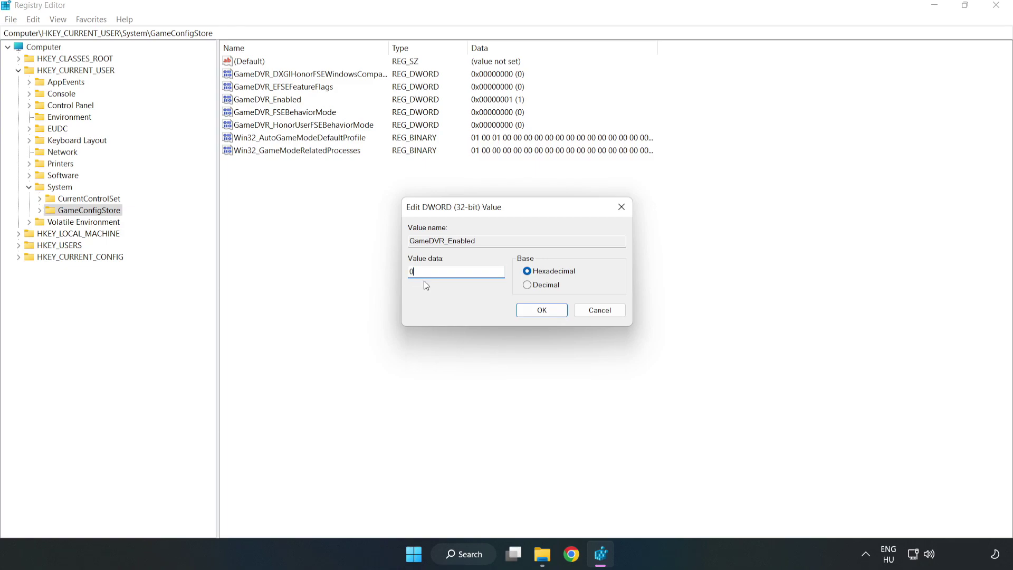
{"action": "type", "text": "0"}
{"action": "left_click", "coordinate": [542, 311]}
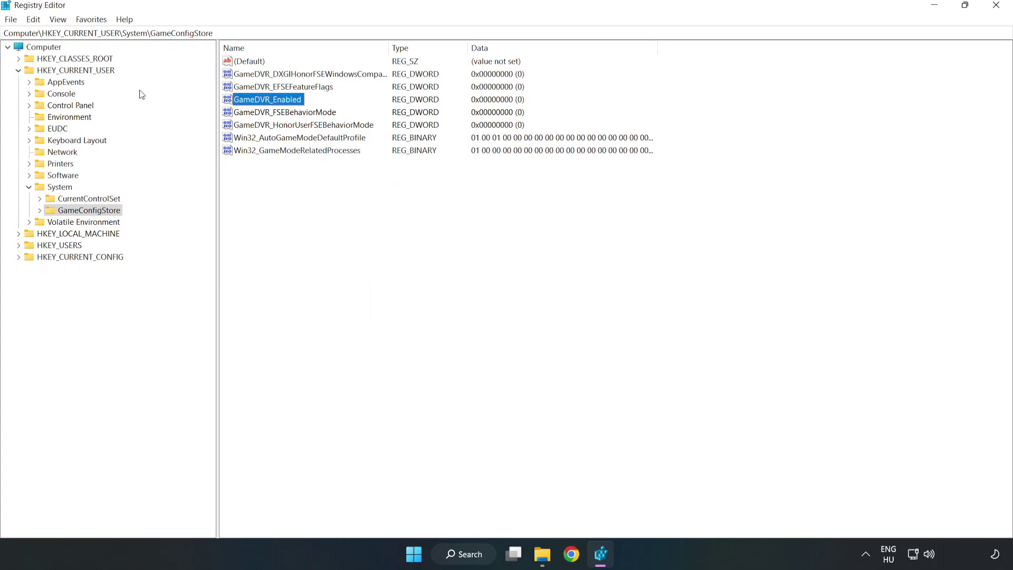
Step: Browse HKEY_LOCAL_MACHINE\SOFTWARE\Microsoft\PolicyManager\default\ApplicationManagement to the AllowGameDVR key
{"action": "left_click", "coordinate": [18, 71]}
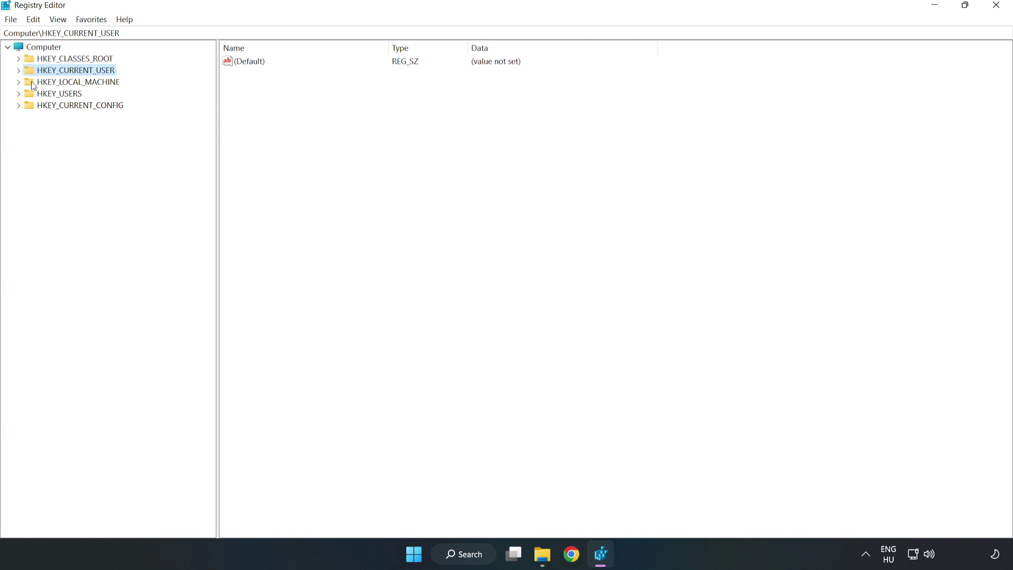
{"action": "left_click", "coordinate": [19, 82]}
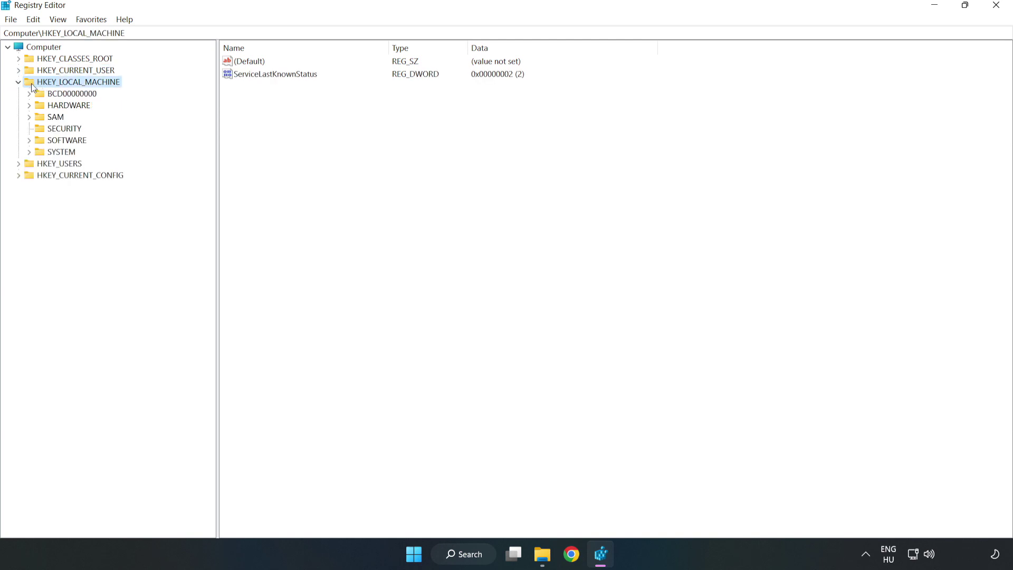
{"action": "left_click", "coordinate": [30, 141]}
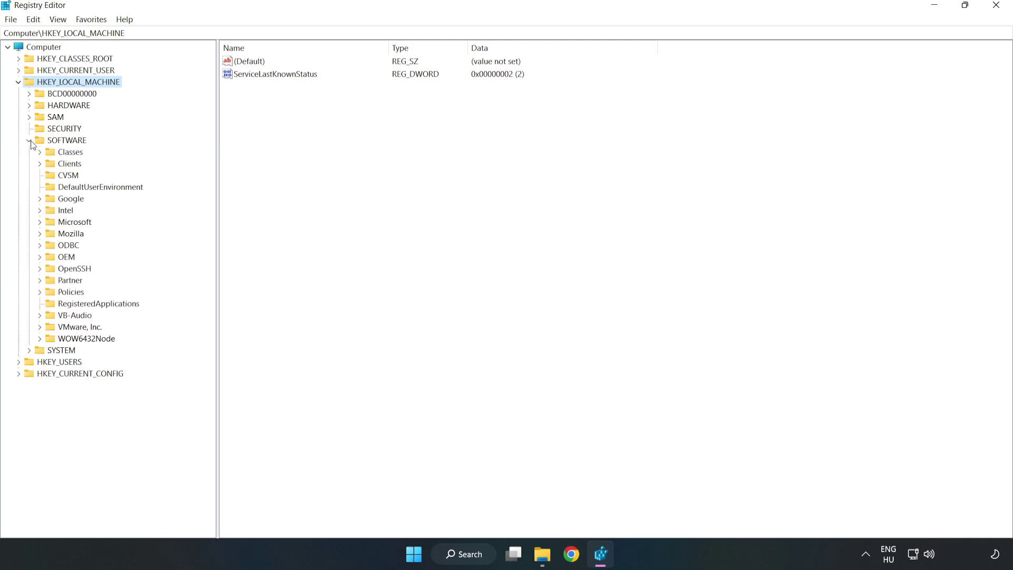
{"action": "left_click", "coordinate": [40, 224]}
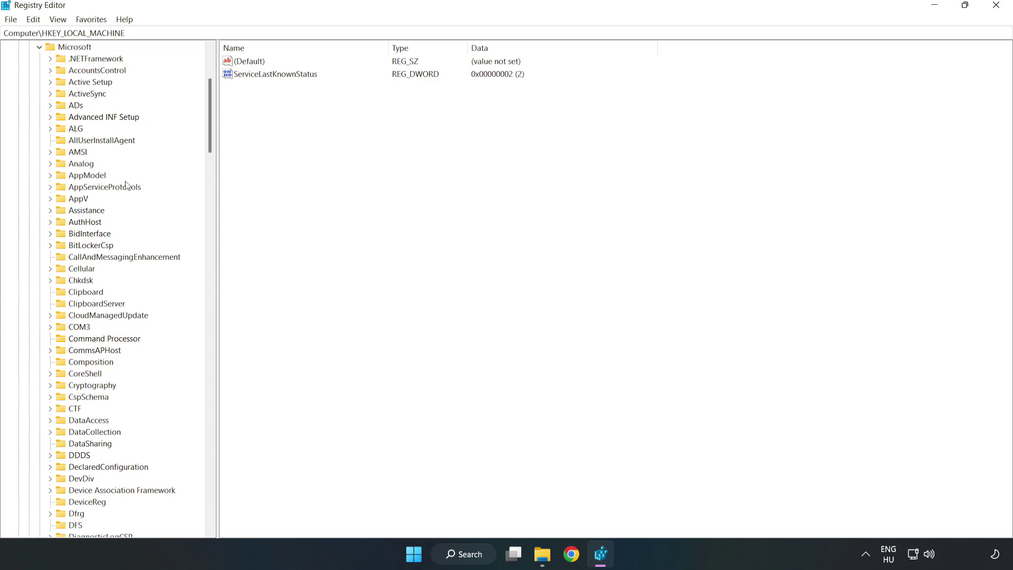
{"action": "left_click_drag", "start_coordinate": [209, 136], "coordinate": [223, 371]}
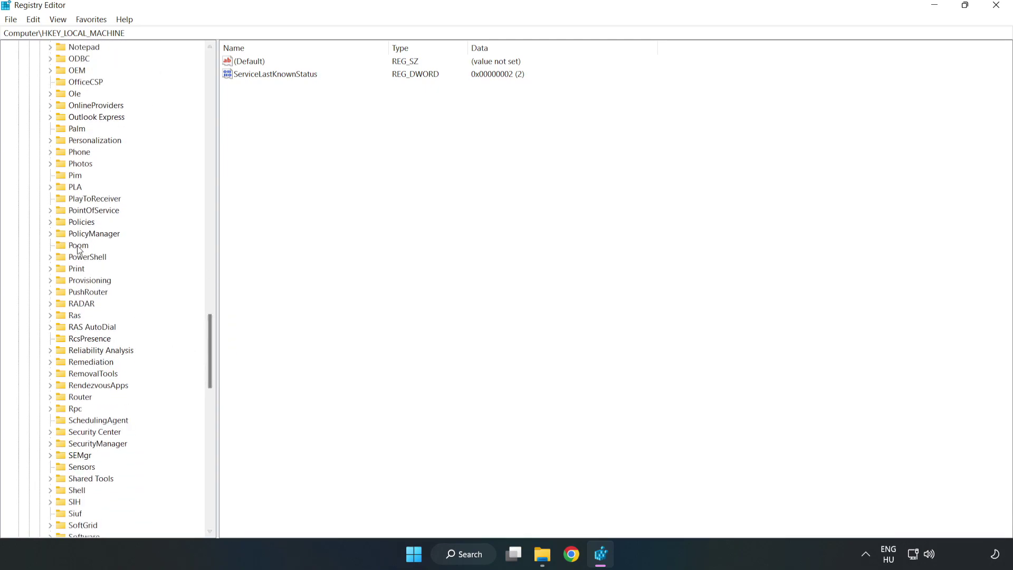
{"action": "left_click", "coordinate": [50, 234]}
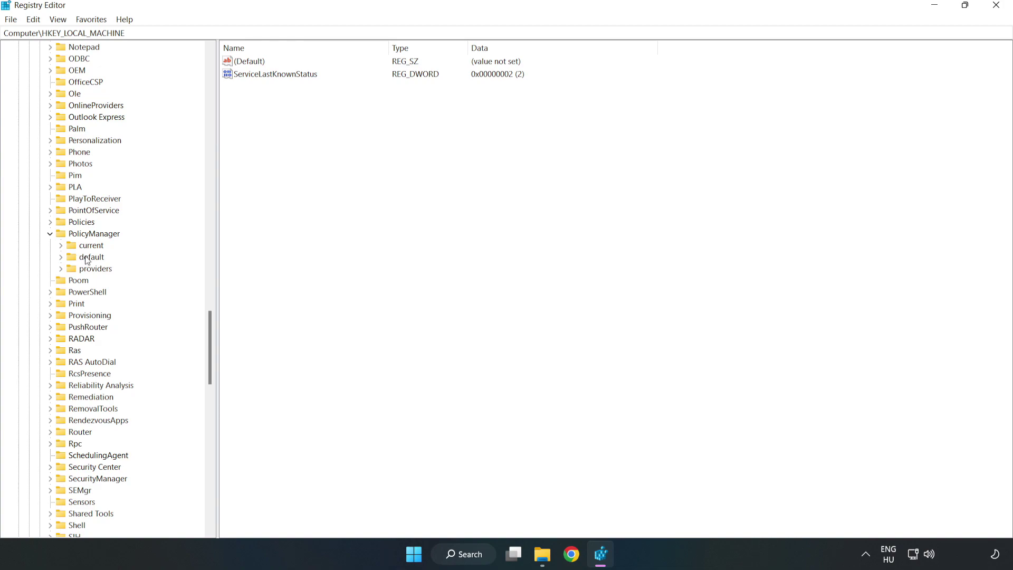
{"action": "left_click", "coordinate": [60, 257]}
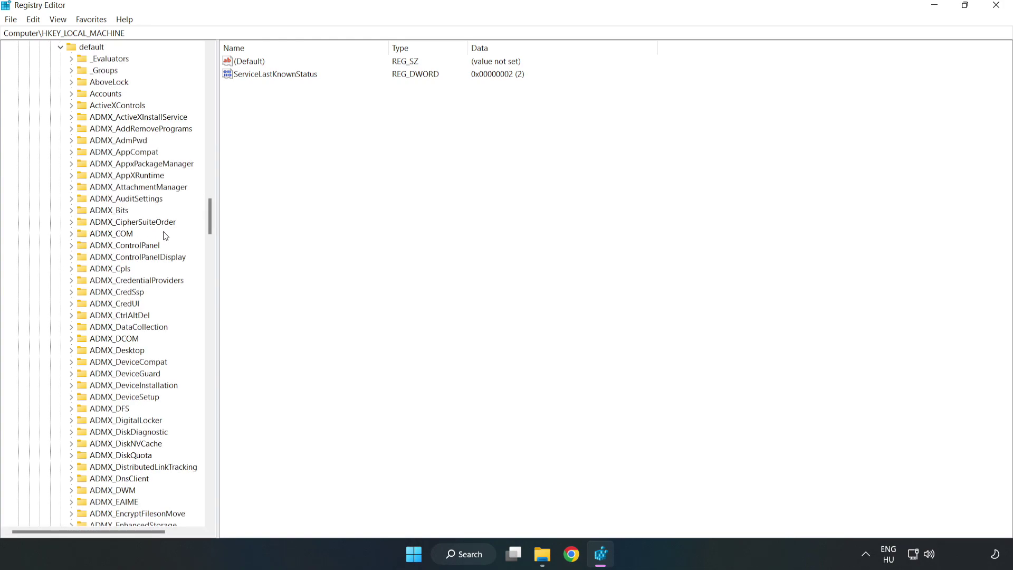
{"action": "left_click_drag", "start_coordinate": [210, 216], "coordinate": [207, 338]}
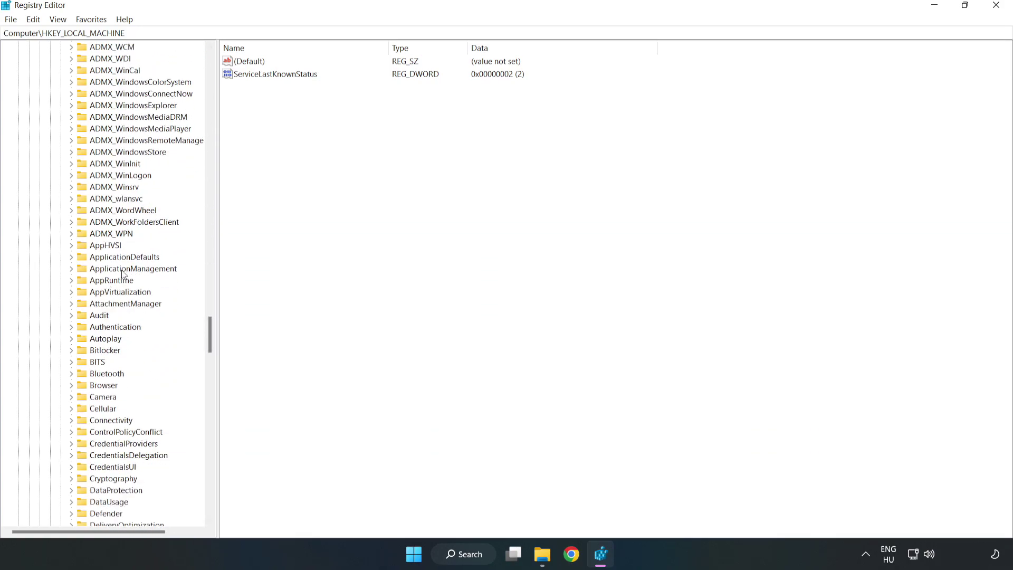
{"action": "left_click", "coordinate": [73, 269]}
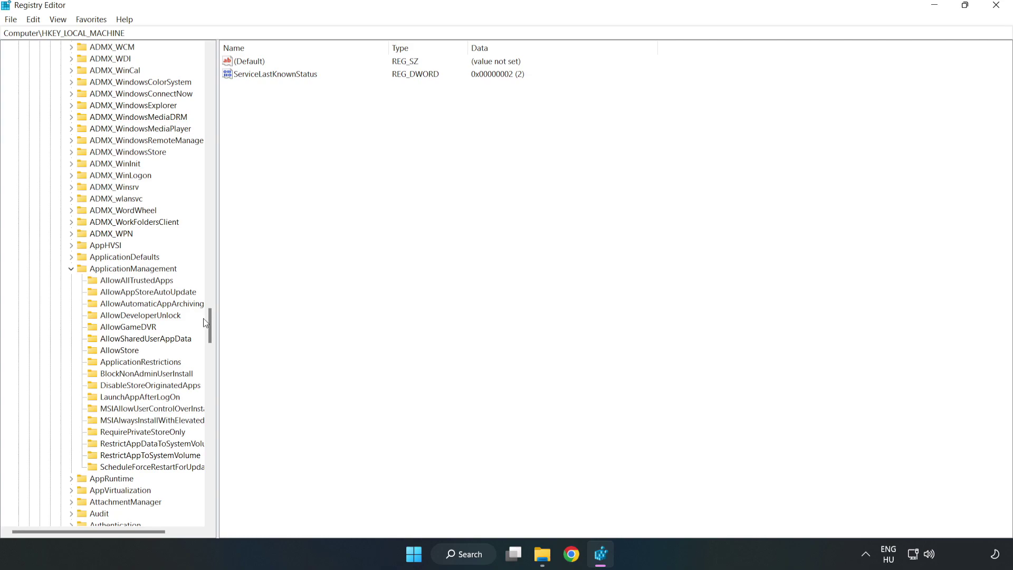
{"action": "left_click", "coordinate": [117, 328]}
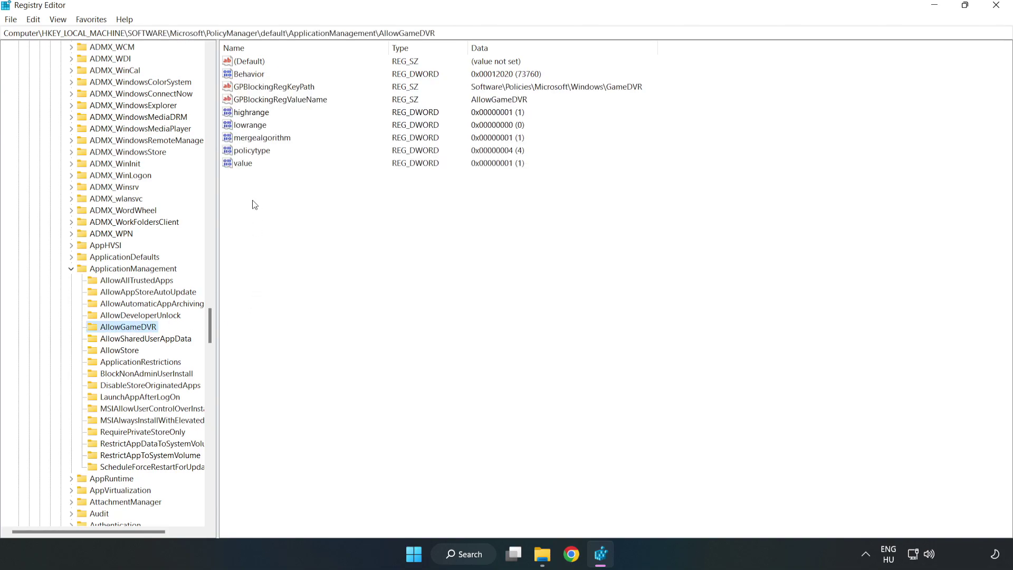
Step: Change the AllowGameDVR 'value' entry's data from 1 to 0
{"action": "left_click", "coordinate": [237, 165]}
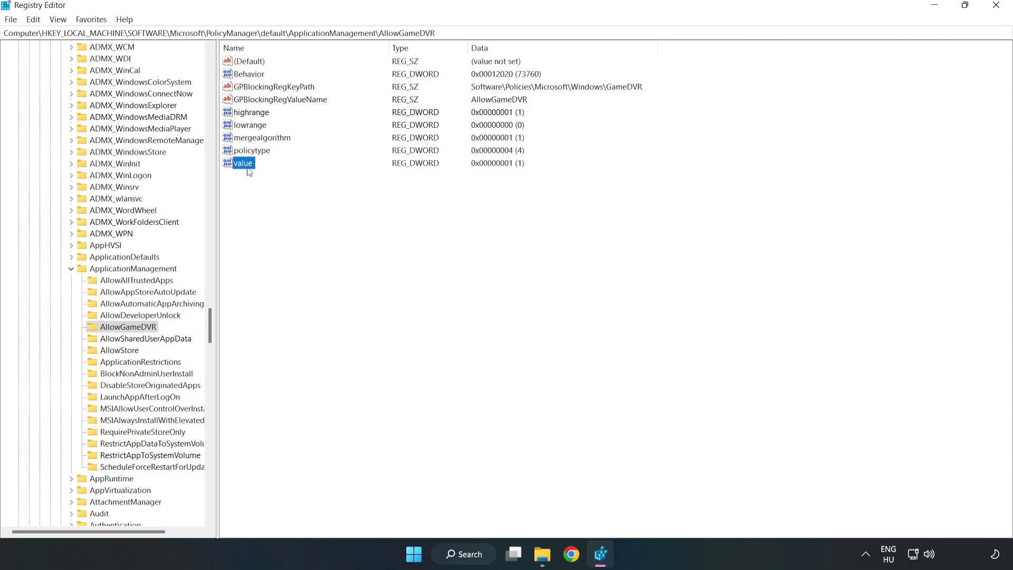
{"action": "right_click", "coordinate": [248, 168]}
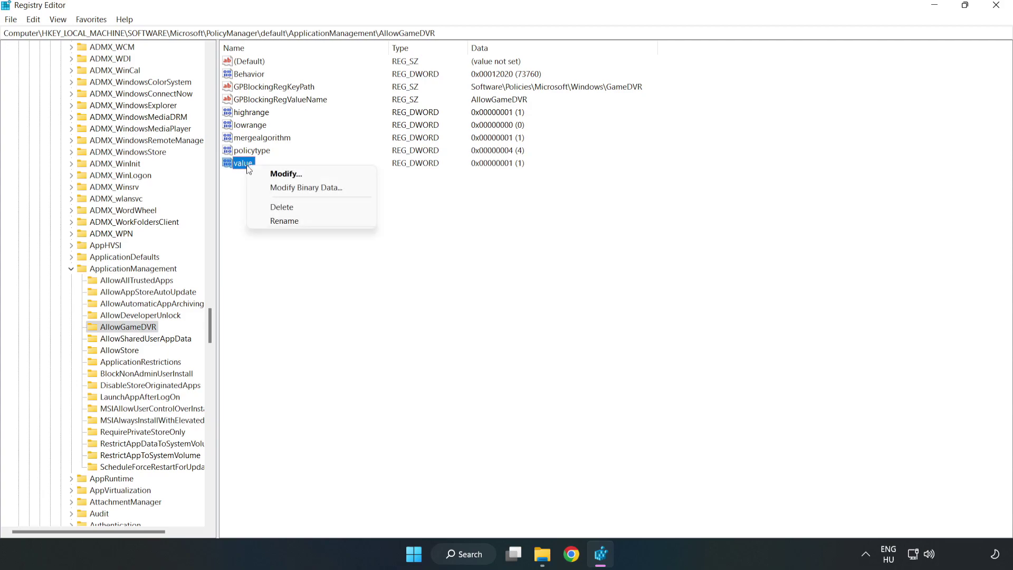
{"action": "left_click", "coordinate": [292, 177]}
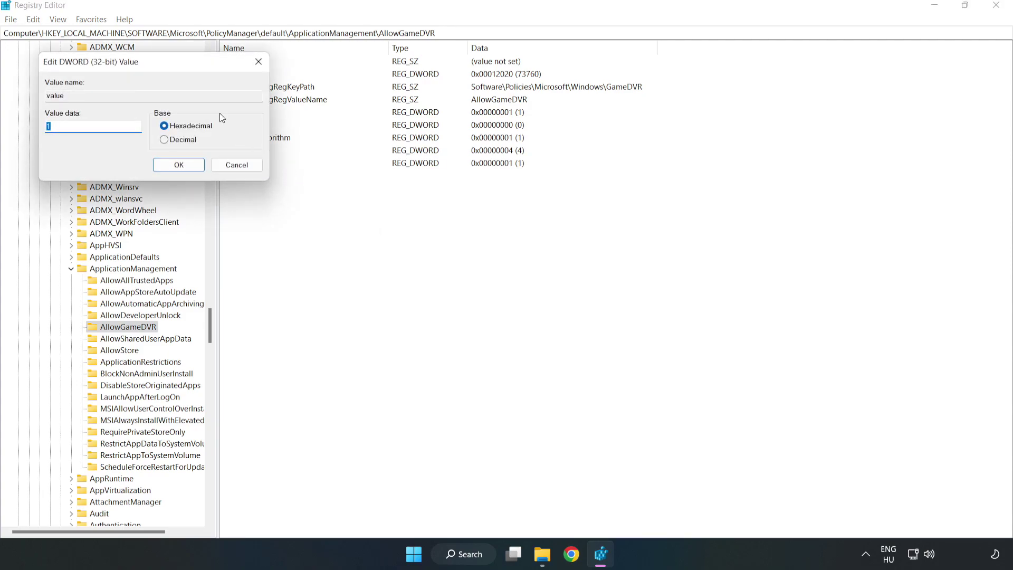
{"action": "left_click_drag", "start_coordinate": [188, 67], "coordinate": [516, 210]}
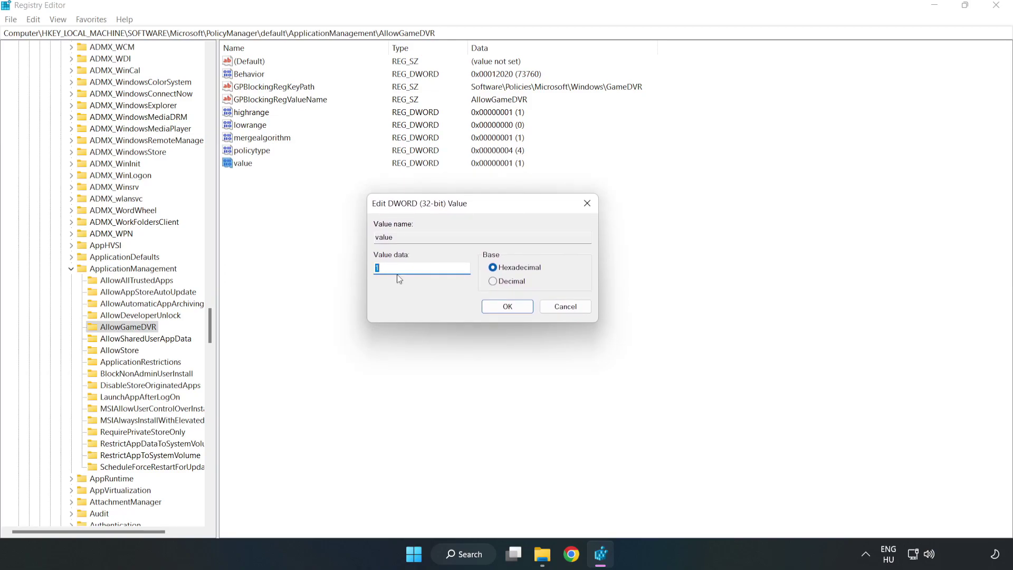
{"action": "type", "text": "0"}
{"action": "left_click", "coordinate": [496, 307]}
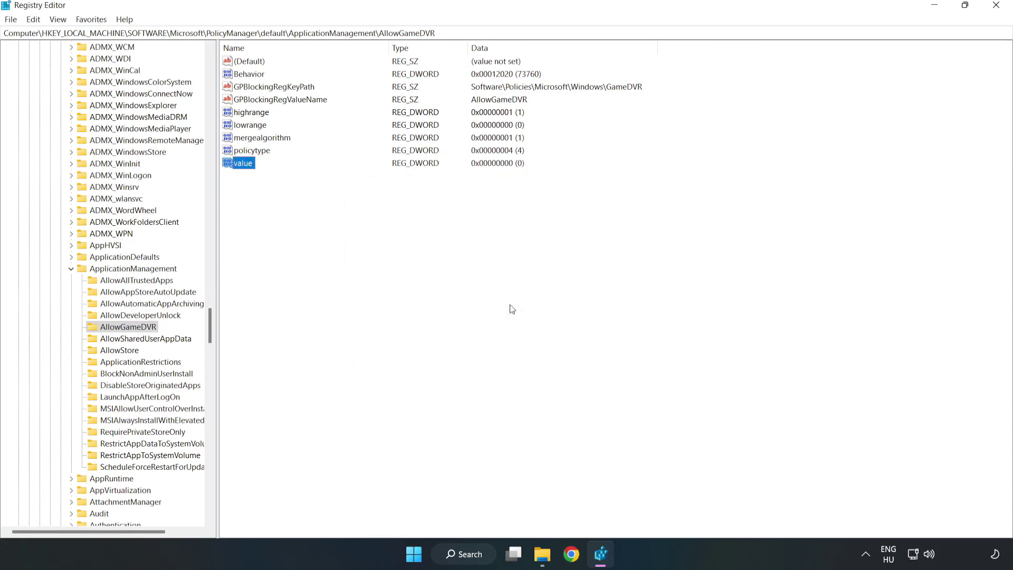
Step: Close Registry Editor and download dxwebsetup.exe from the DirectX End-User Runtime page in Chrome
{"action": "left_click", "coordinate": [996, 8]}
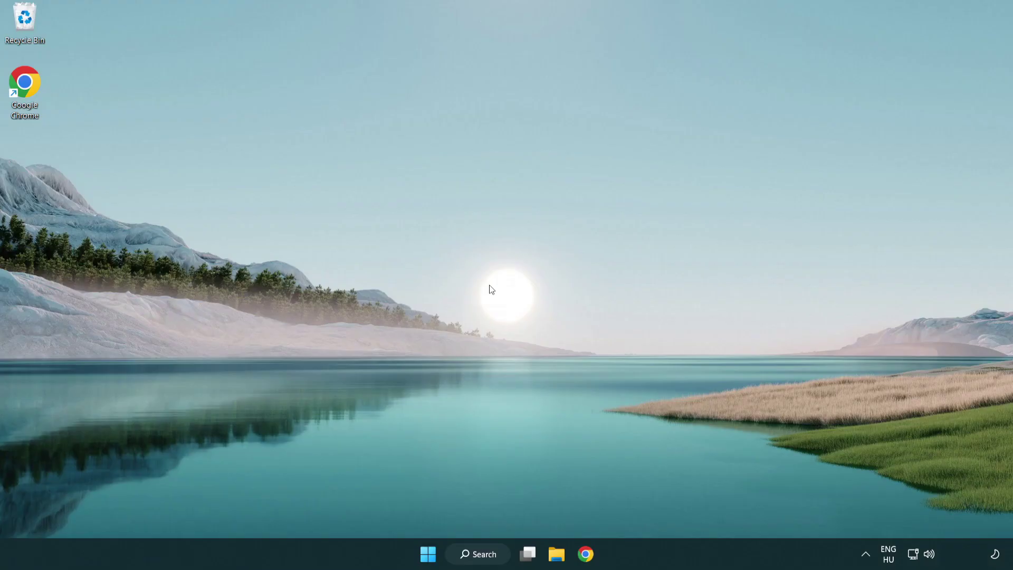
{"action": "left_click", "coordinate": [589, 559]}
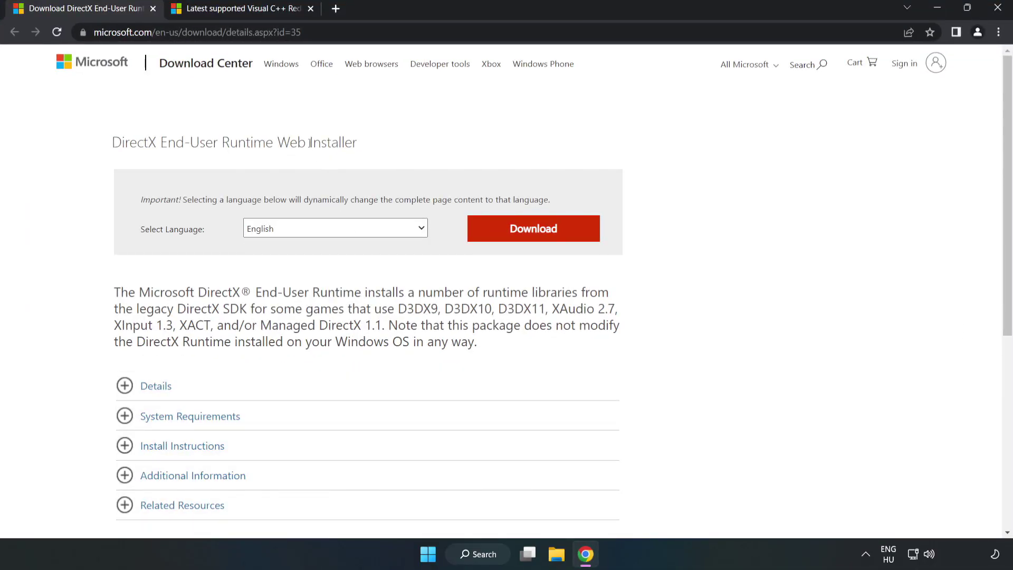
{"action": "left_click_drag", "start_coordinate": [304, 32], "coordinate": [134, 32]}
{"action": "left_click", "coordinate": [302, 32]}
{"action": "left_click_drag", "start_coordinate": [302, 32], "coordinate": [285, 32]}
{"action": "left_click", "coordinate": [411, 125]}
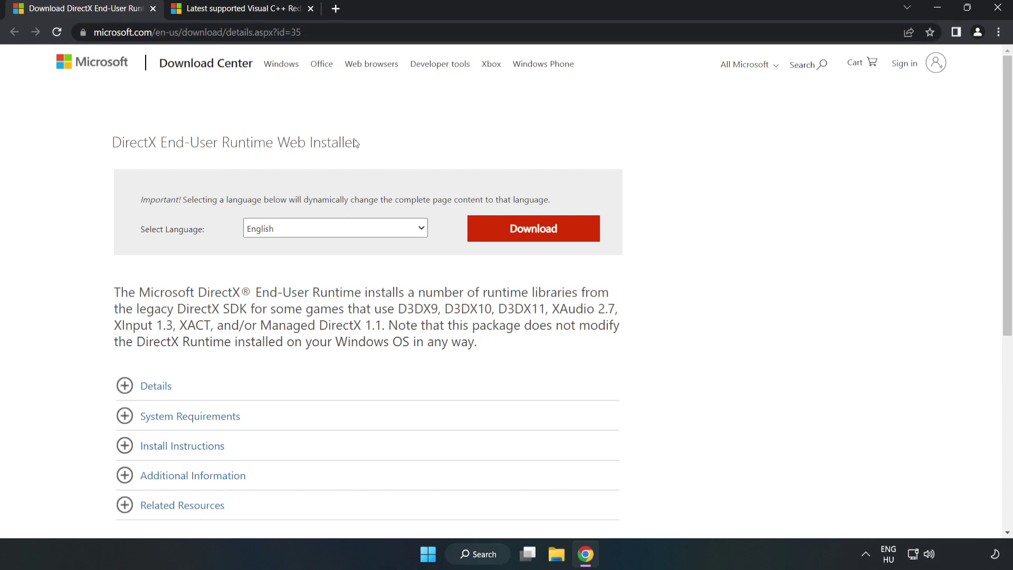
{"action": "left_click", "coordinate": [539, 240]}
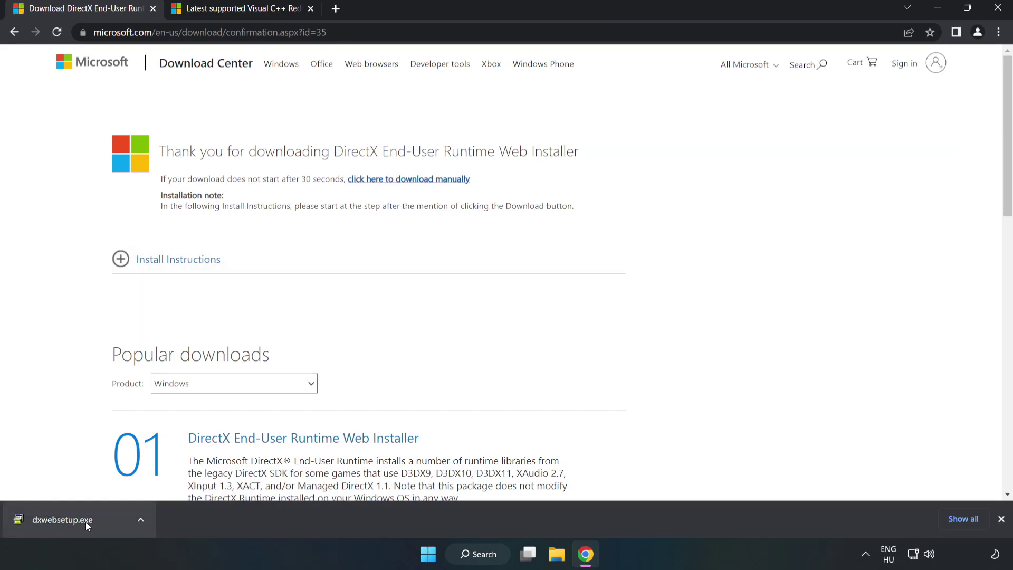
Step: Run dxwebsetup.exe, accept the licence, untick the Bing Bar, and finish the setup
{"action": "left_click", "coordinate": [102, 523]}
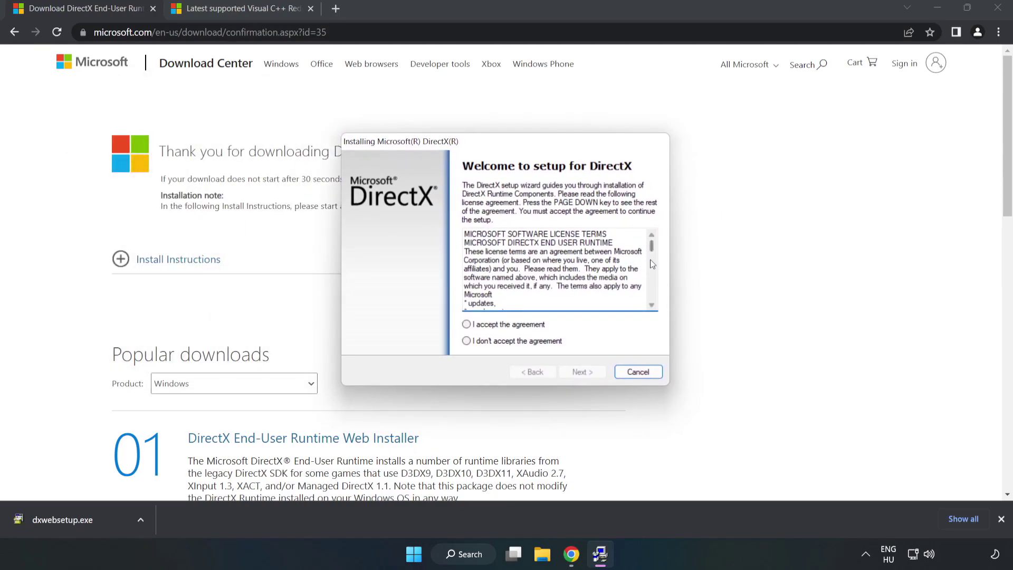
{"action": "left_click_drag", "start_coordinate": [652, 247], "coordinate": [652, 293]}
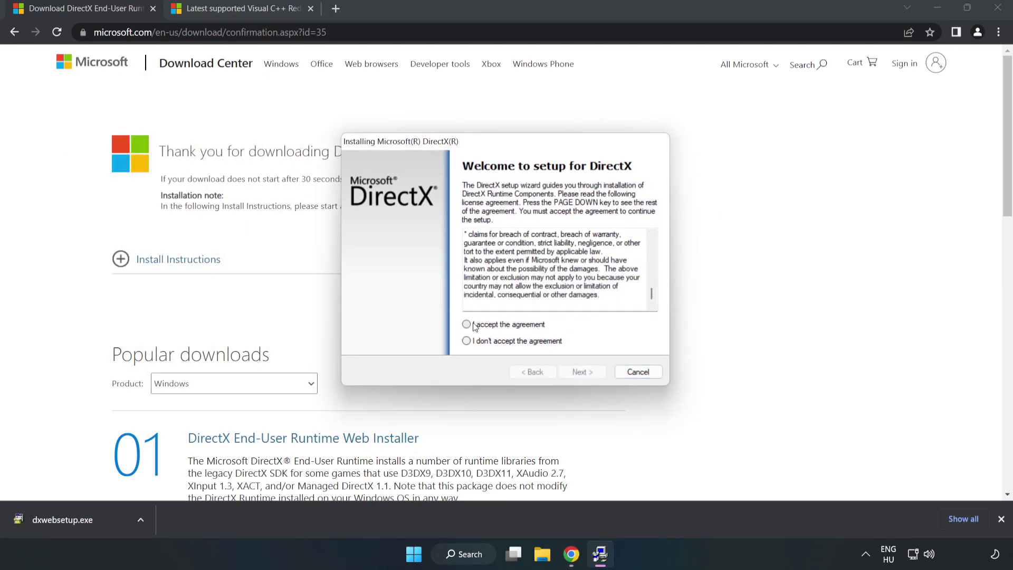
{"action": "left_click", "coordinate": [474, 326]}
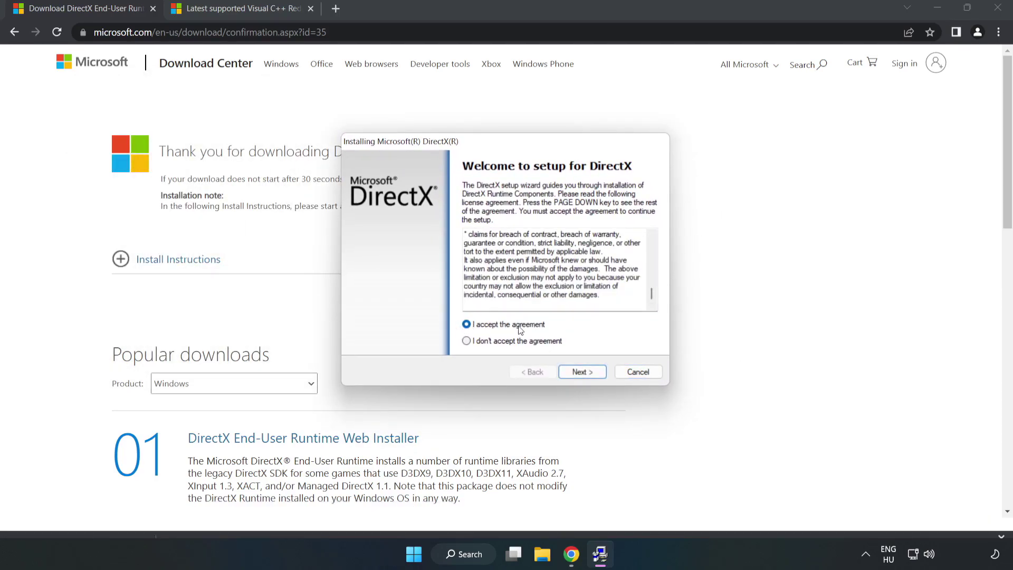
{"action": "left_click", "coordinate": [582, 372]}
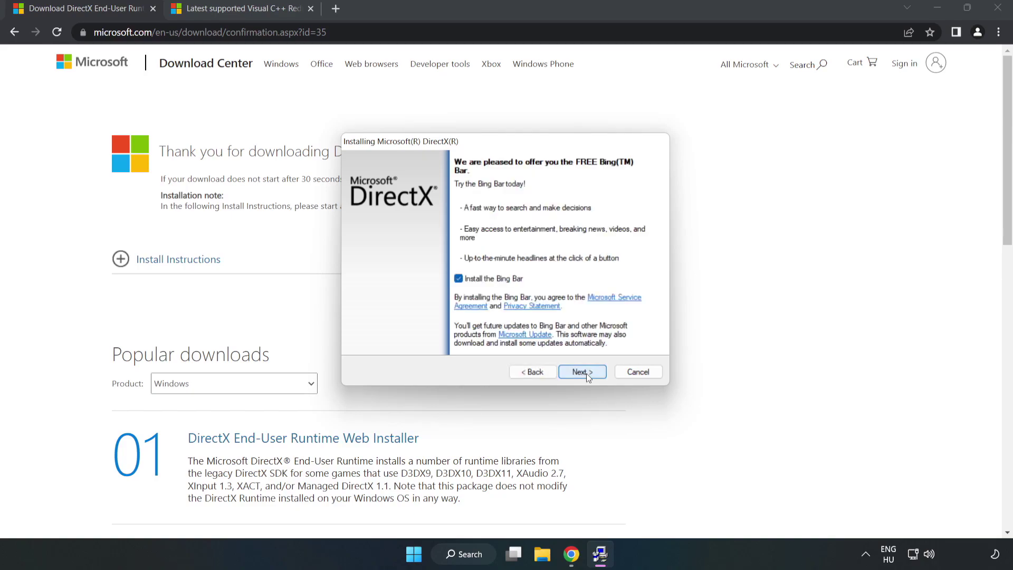
{"action": "left_click", "coordinate": [458, 279]}
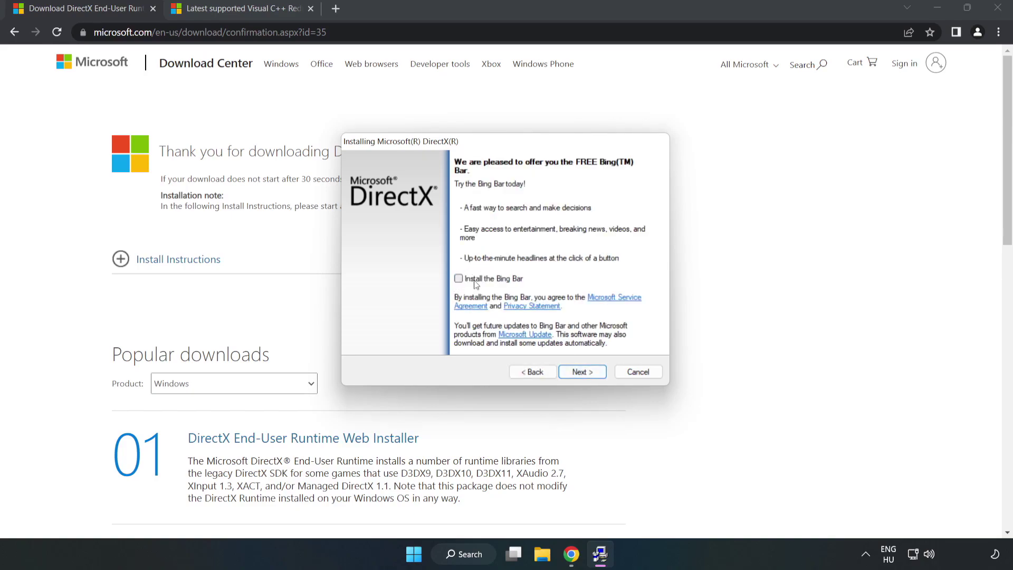
{"action": "left_click", "coordinate": [583, 372]}
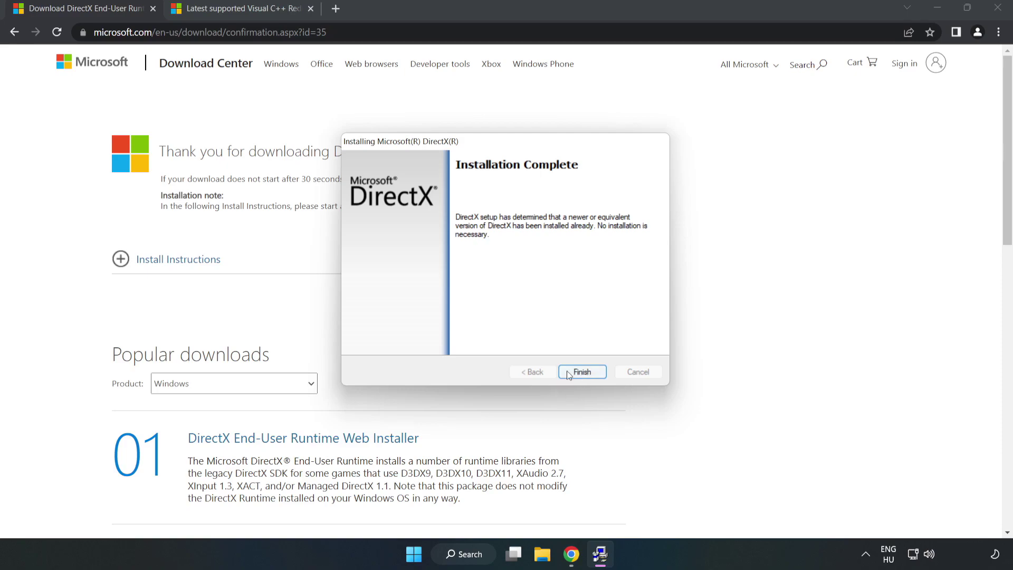
{"action": "left_click", "coordinate": [583, 372]}
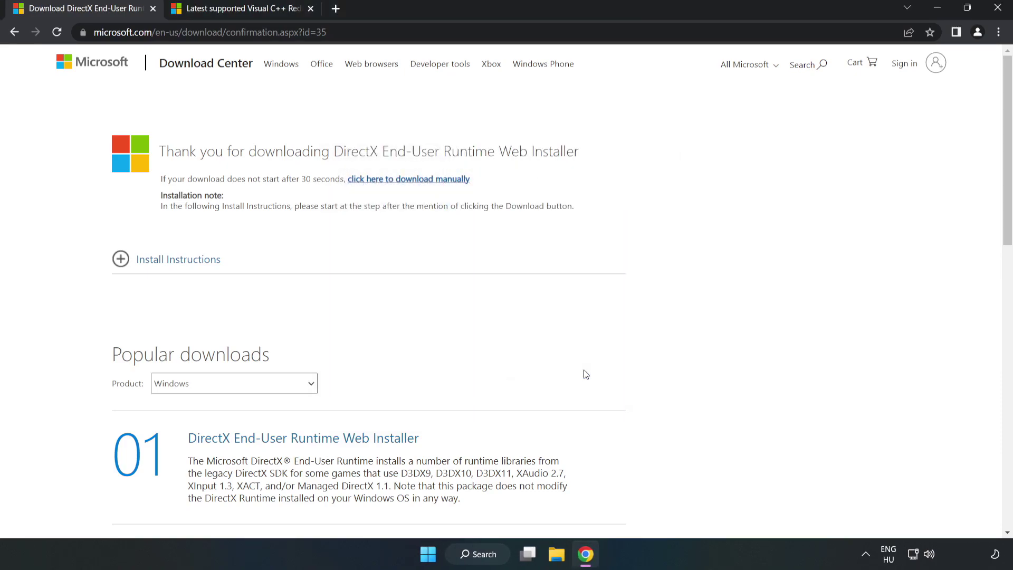
Step: Download the ARM64, x86 and x64 Visual C++ redistributables, allowing multiple downloads
{"action": "left_click", "coordinate": [153, 9]}
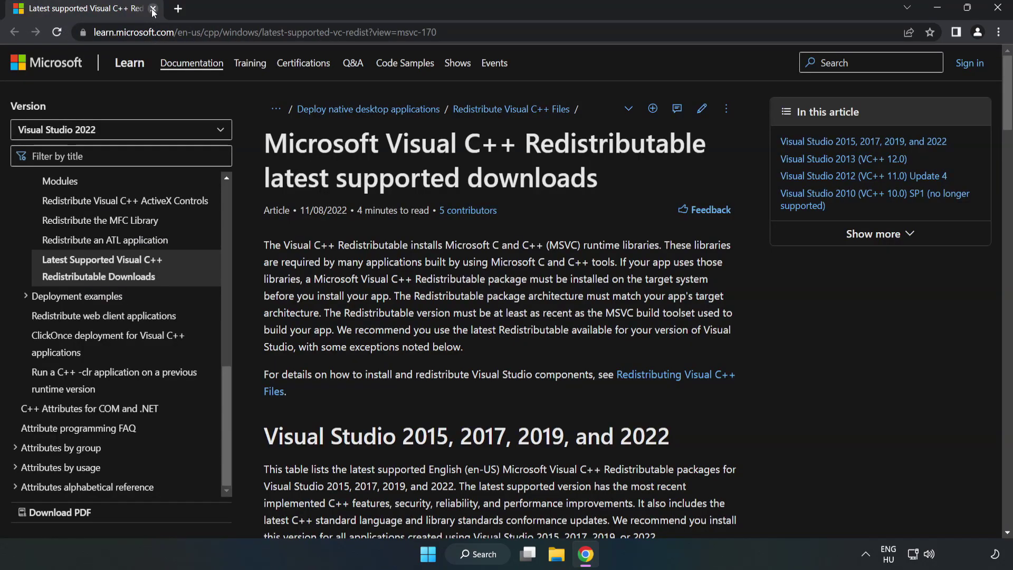
{"action": "left_click", "coordinate": [464, 32]}
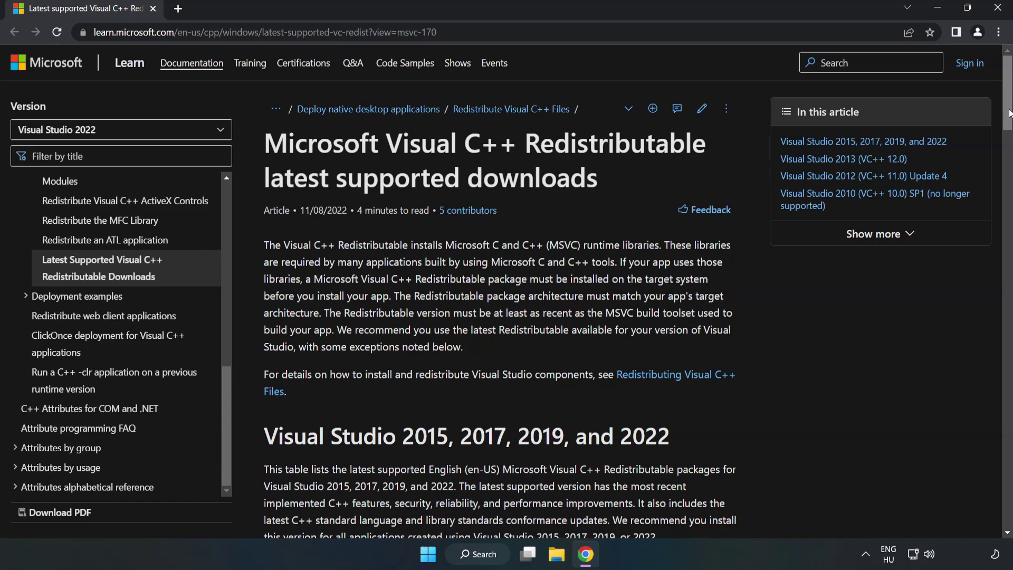
{"action": "scroll", "coordinate": [1008, 128], "scroll_direction": "down", "scroll_amount": 1}
{"action": "scroll", "coordinate": [1007, 128], "scroll_direction": "down", "scroll_amount": 5}
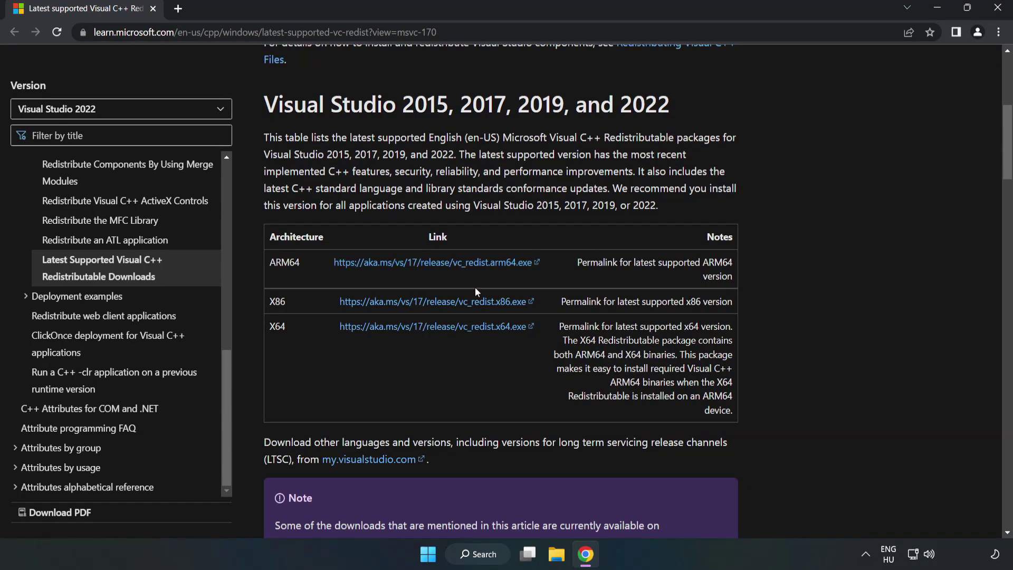
{"action": "left_click", "coordinate": [446, 304]}
{"action": "left_click", "coordinate": [446, 327]}
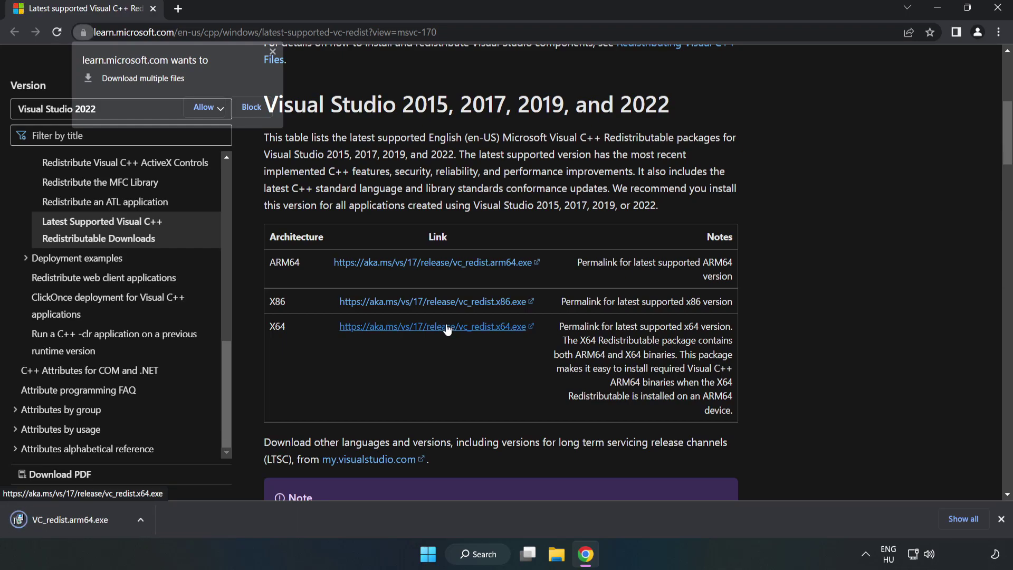
{"action": "left_click", "coordinate": [205, 107]}
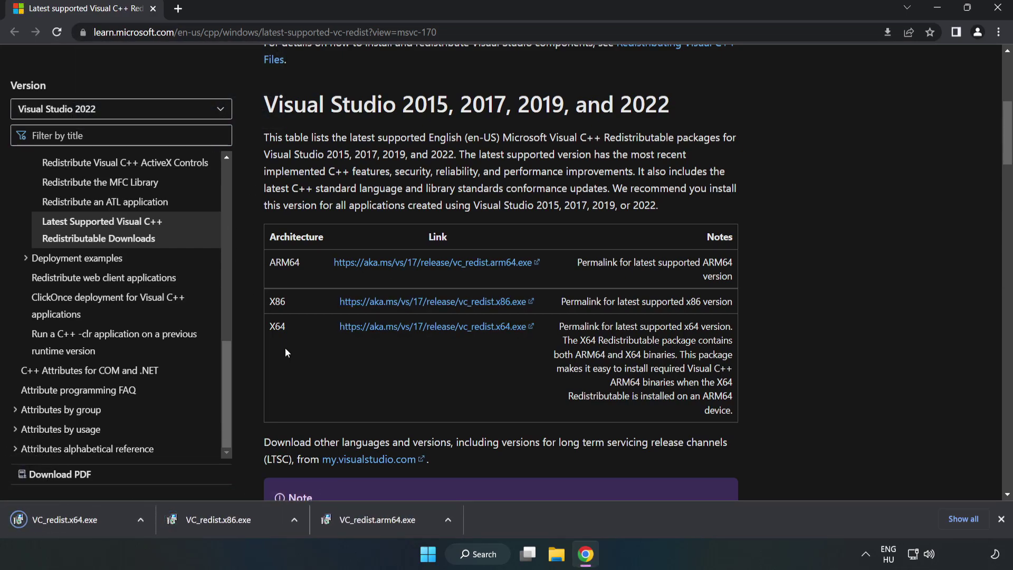
Step: Try installing the ARM64 redistributable and dismiss its failure on this processor
{"action": "left_click", "coordinate": [388, 524]}
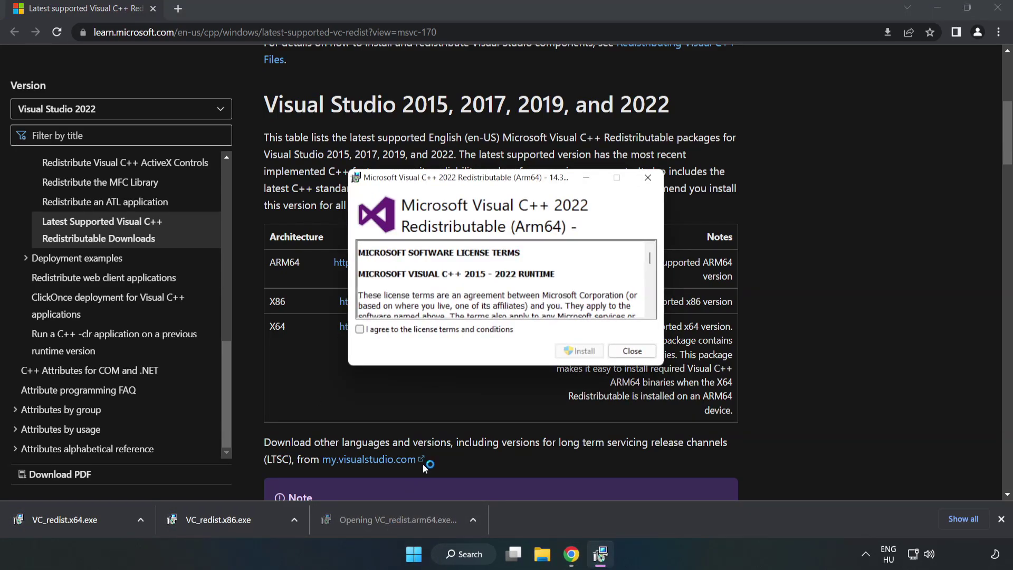
{"action": "scroll", "coordinate": [644, 252], "scroll_direction": "down", "scroll_amount": 15}
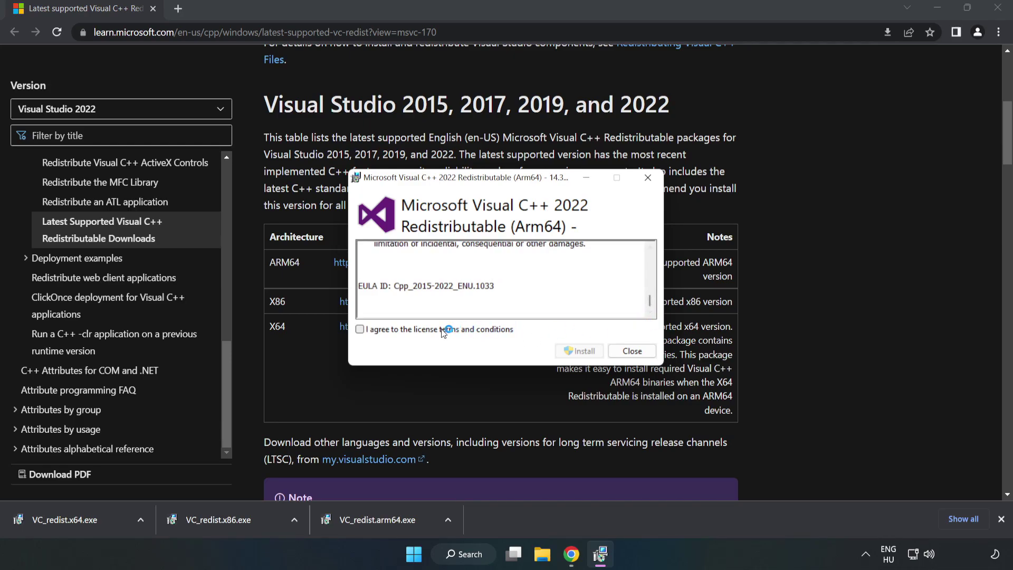
{"action": "left_click", "coordinate": [420, 332]}
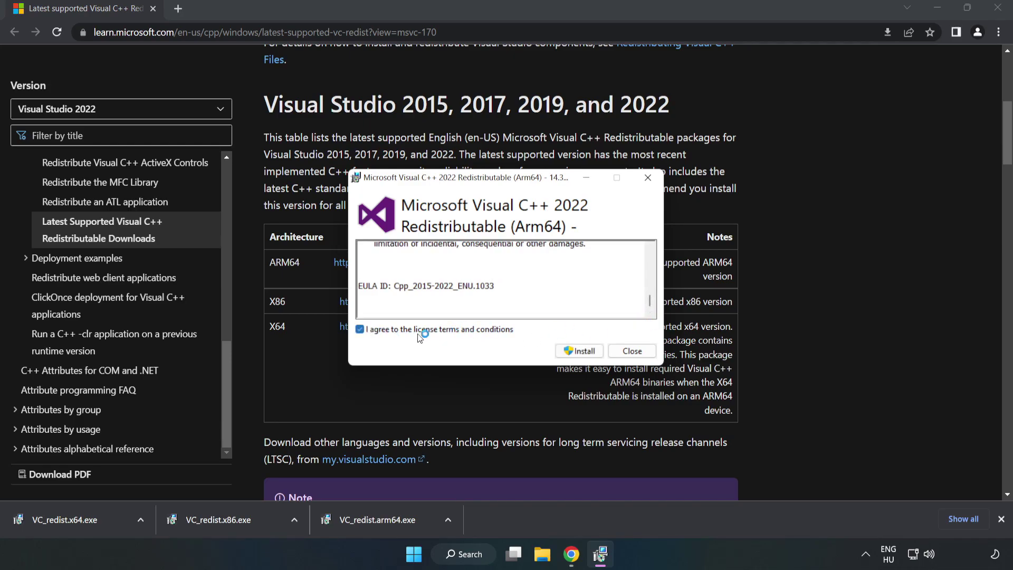
{"action": "left_click", "coordinate": [580, 357]}
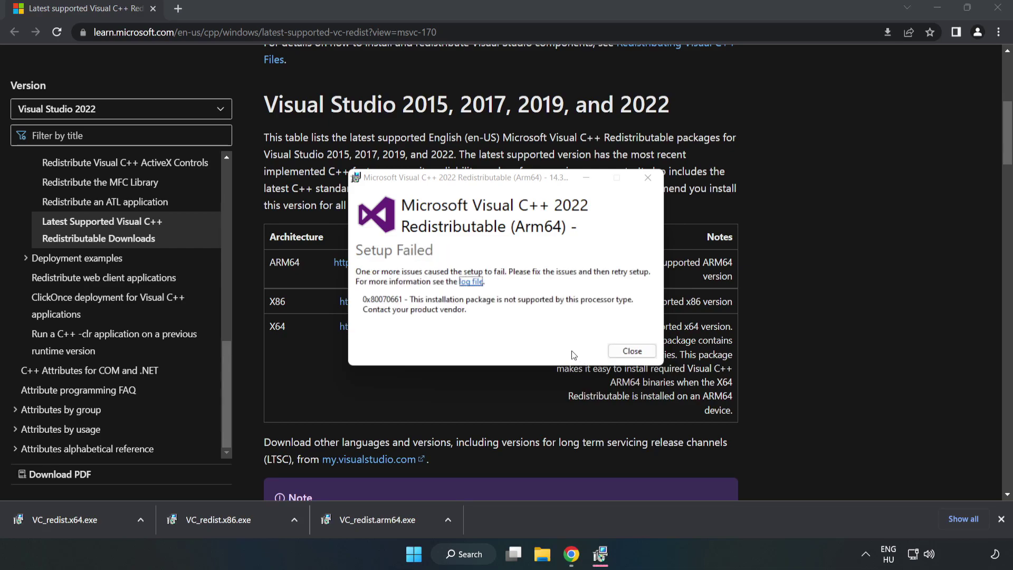
{"action": "left_click", "coordinate": [631, 353]}
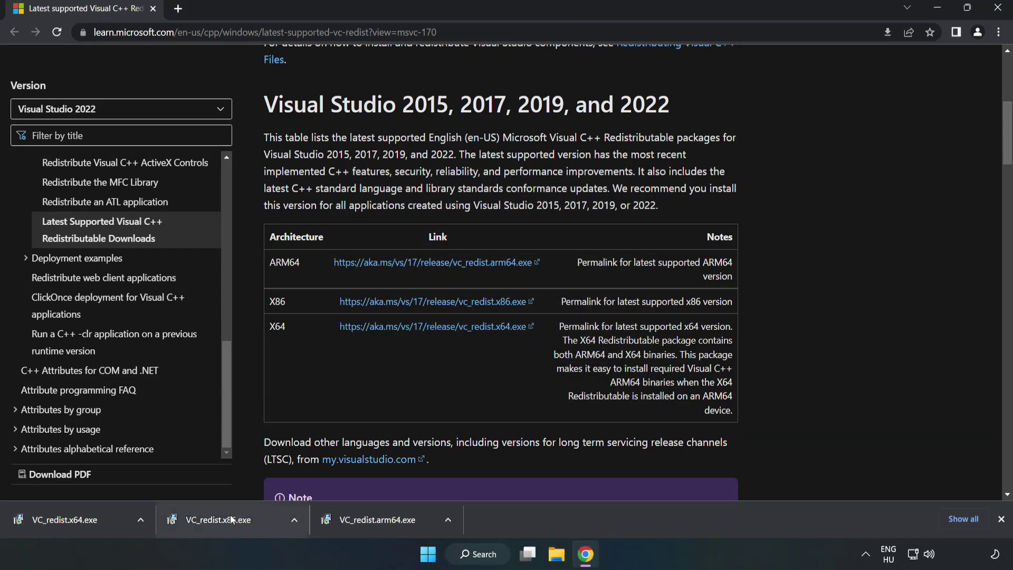
Step: Install the x86 and x64 redistributables and close each successful setup
{"action": "left_click", "coordinate": [237, 518]}
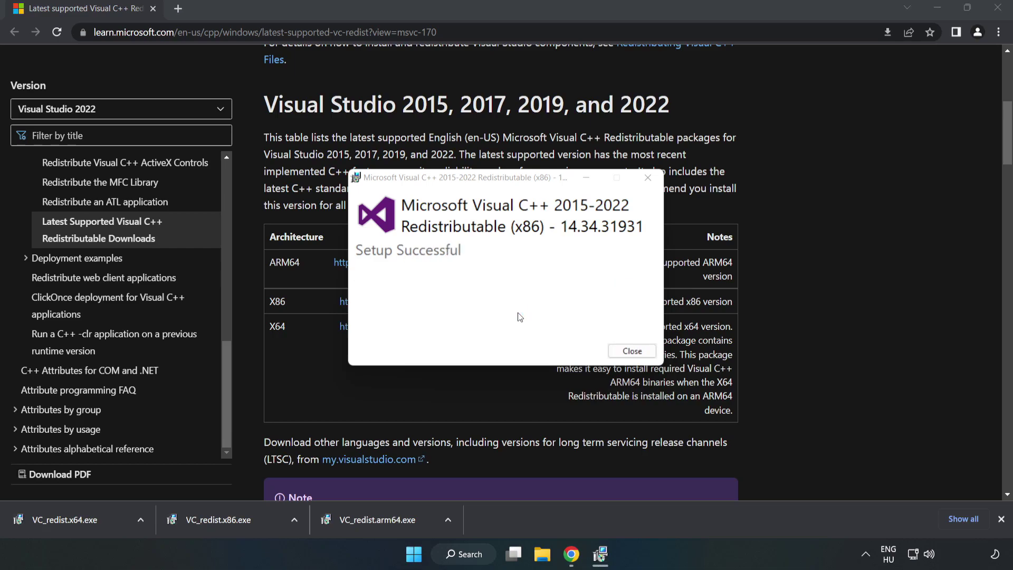
{"action": "left_click", "coordinate": [632, 351]}
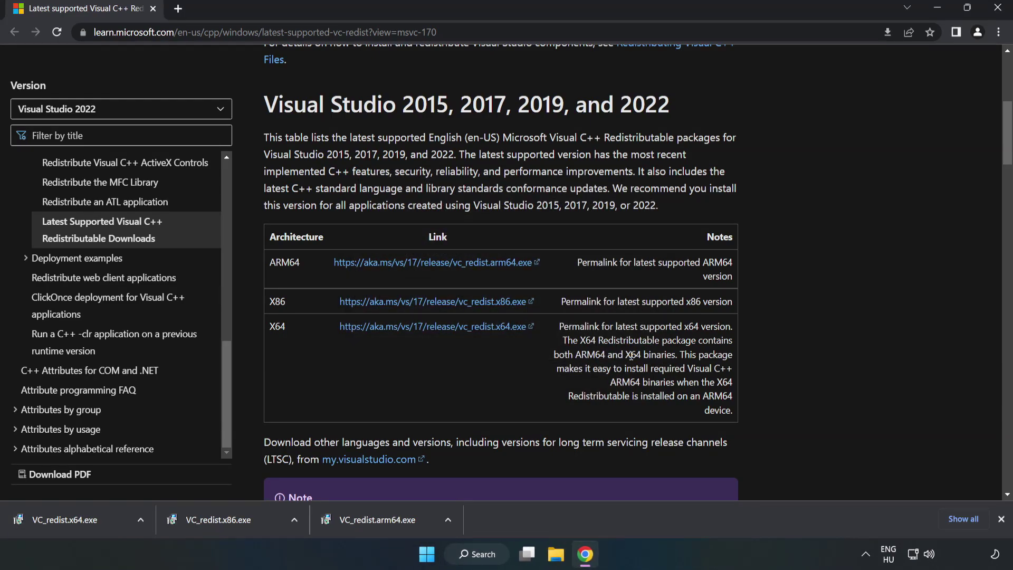
{"action": "left_click", "coordinate": [55, 519]}
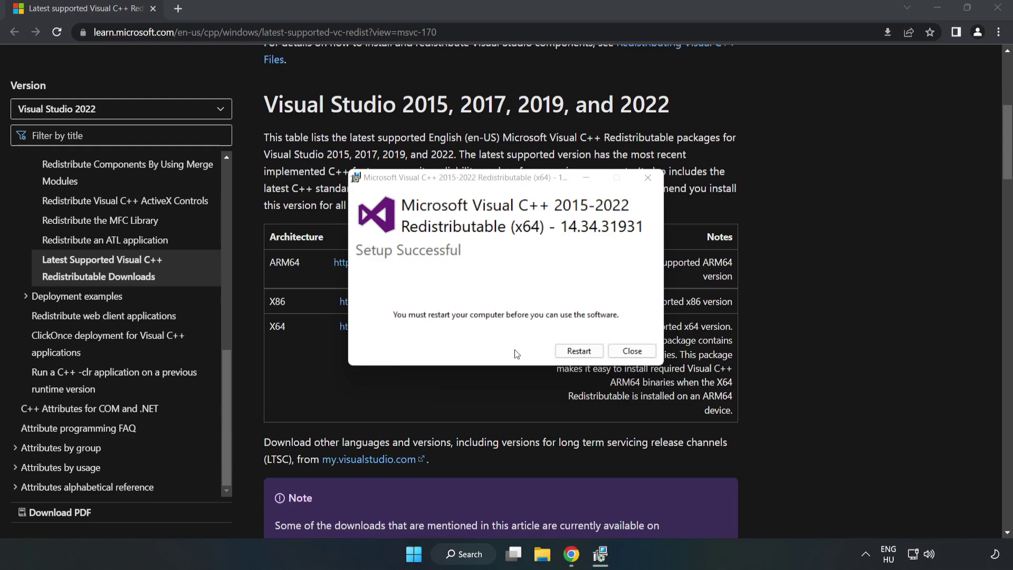
{"action": "left_click", "coordinate": [632, 351]}
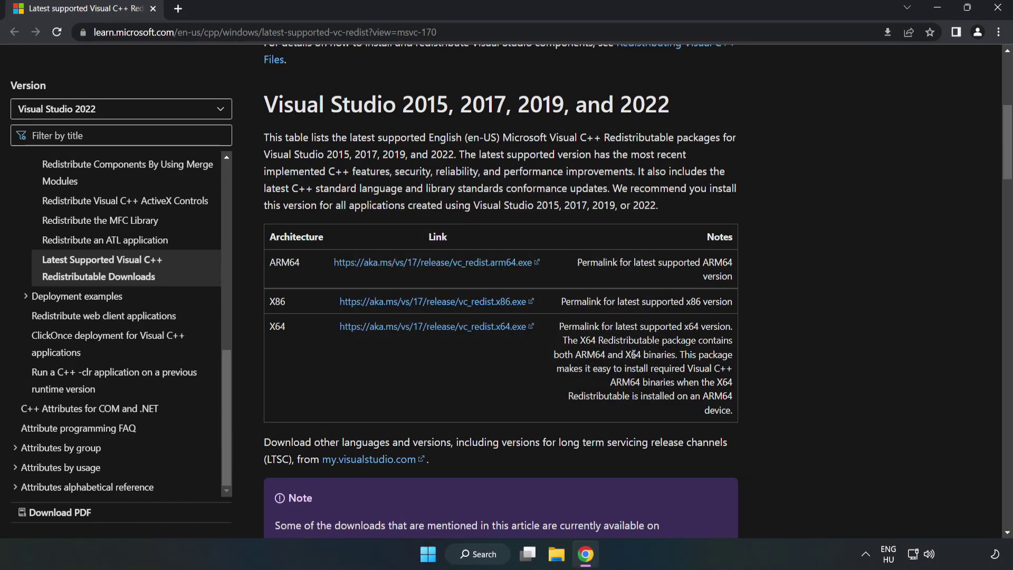
Step: Close Chrome and show the Start menu's power options with Restart
{"action": "left_click", "coordinate": [999, 11]}
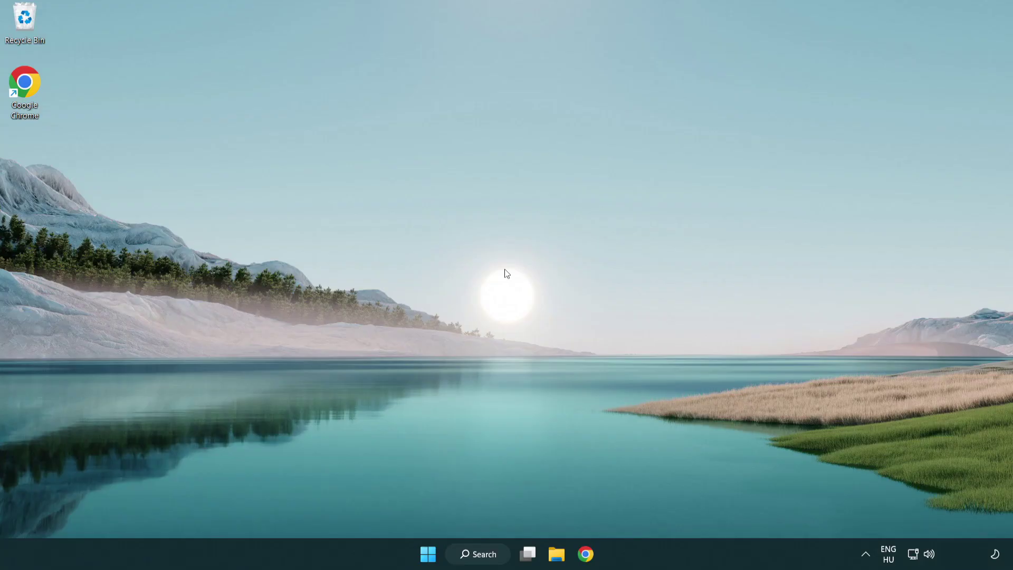
{"action": "left_click", "coordinate": [428, 554]}
{"action": "left_click", "coordinate": [672, 510]}
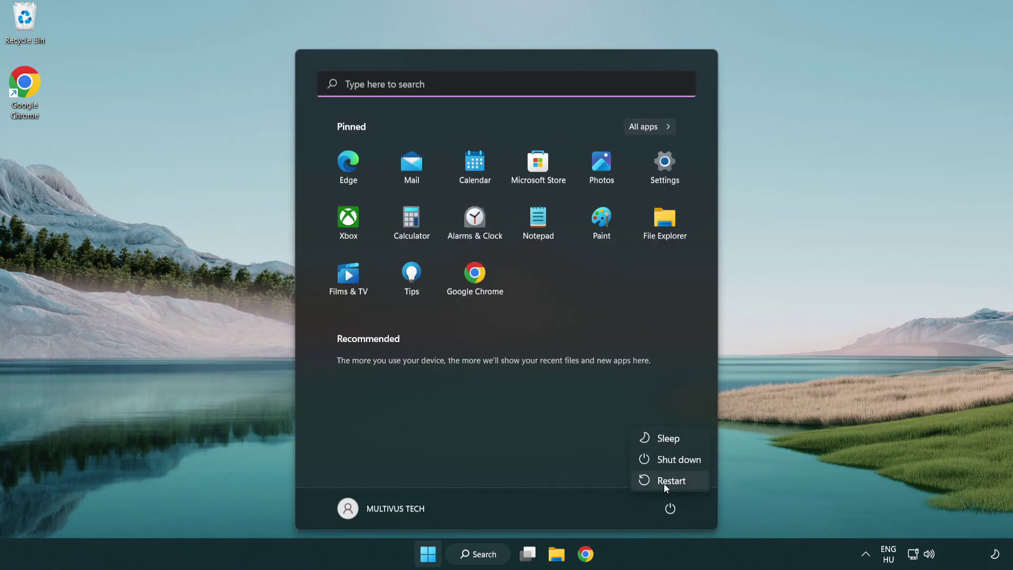